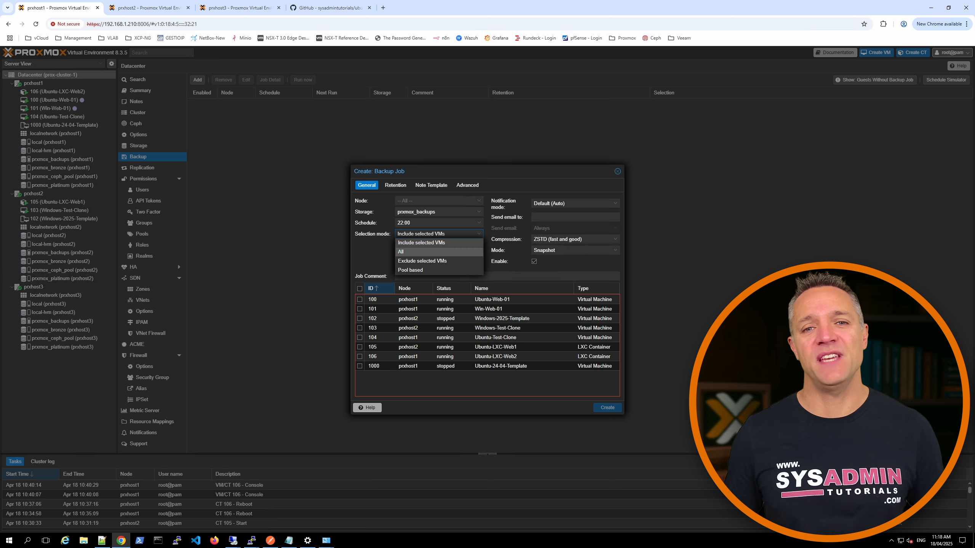
Step: Set the backup job to include all guests and keep 3 daily backups
{"action": "left_click", "coordinate": [439, 252]}
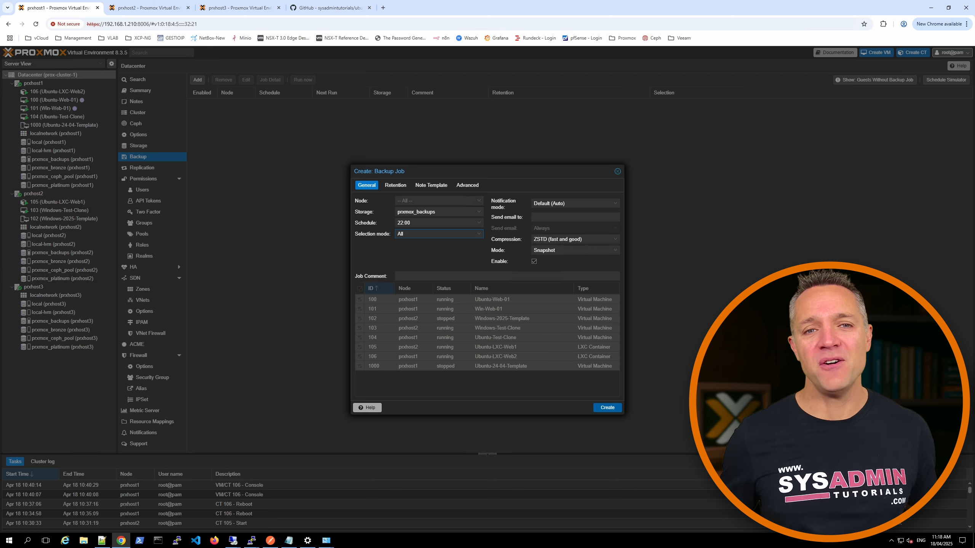
{"action": "left_click", "coordinate": [396, 186]}
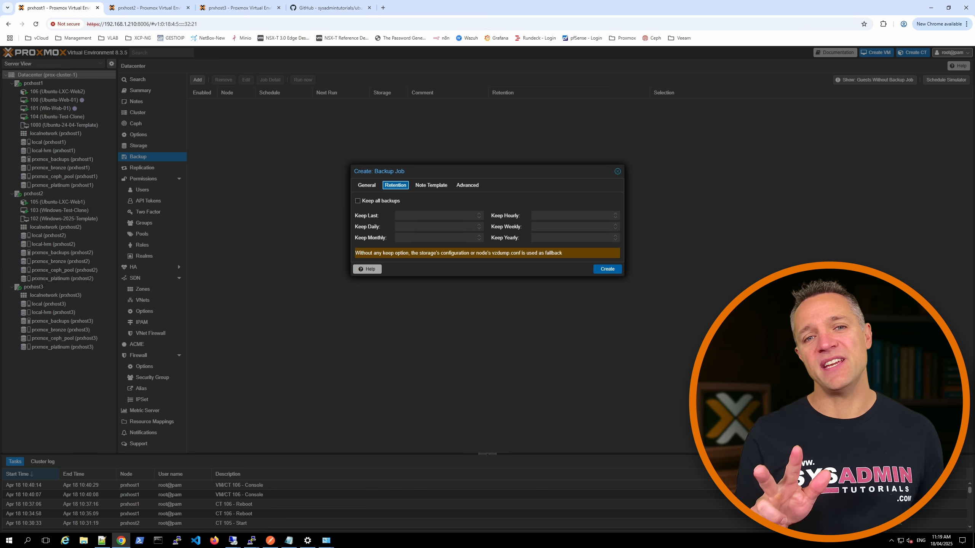
{"action": "left_click", "coordinate": [432, 227]}
{"action": "type", "text": "3"}
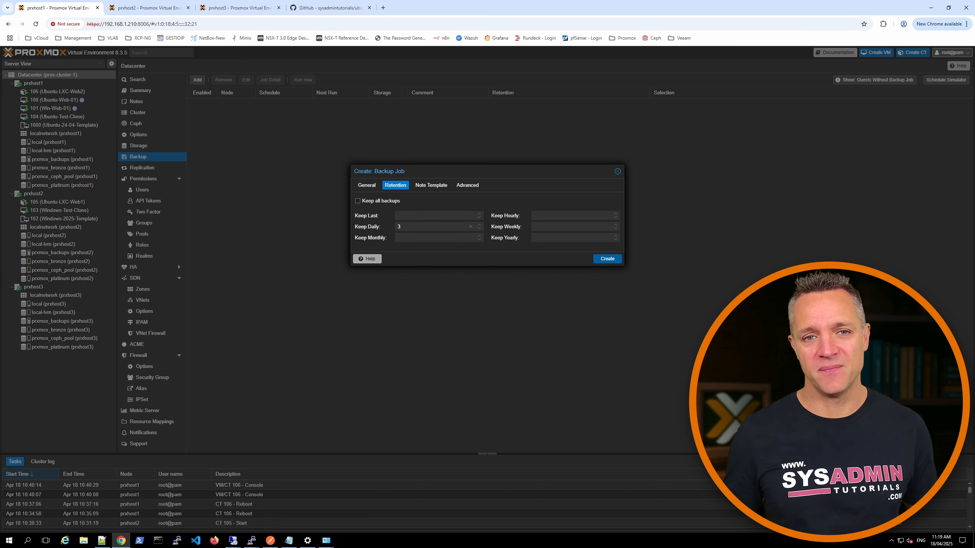
Step: Prefix the backup note template with '{{node}} -'
{"action": "left_click", "coordinate": [431, 186]}
{"action": "left_click", "coordinate": [398, 201]}
{"action": "type", "text": "{{node"}
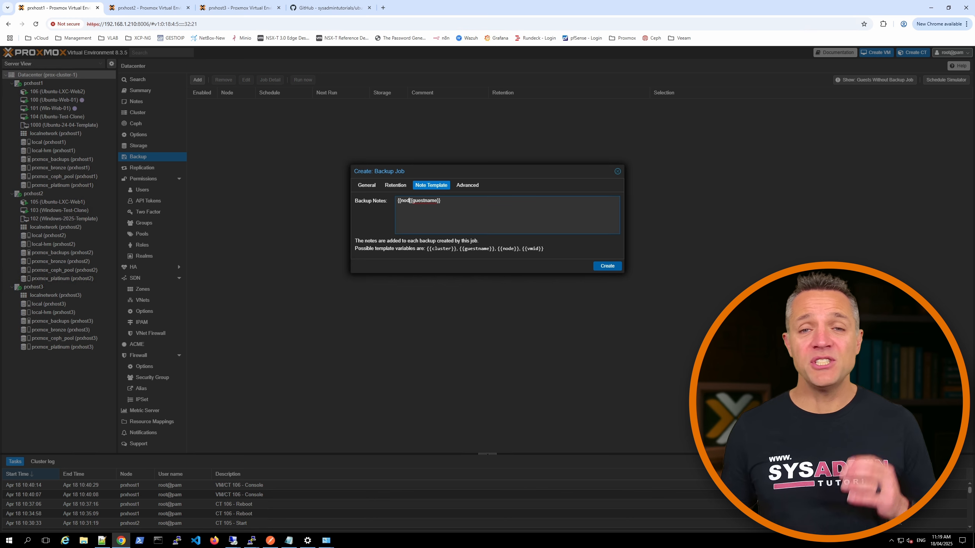
{"action": "type", "text": "}}"}
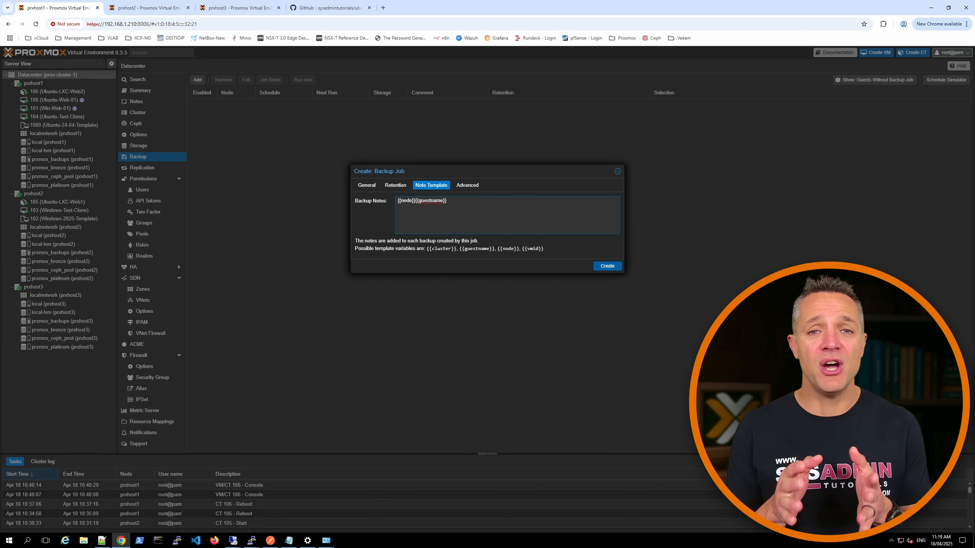
{"action": "type", "text": " -"}
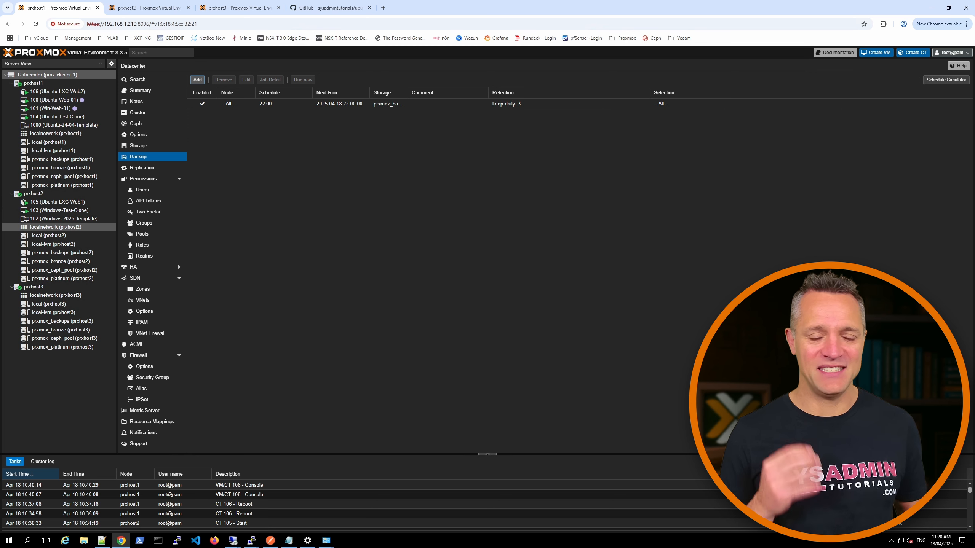
Step: Run the new backup job now, then review its Job Detail list of included disks
{"action": "left_click", "coordinate": [284, 104]}
{"action": "left_click", "coordinate": [303, 80]}
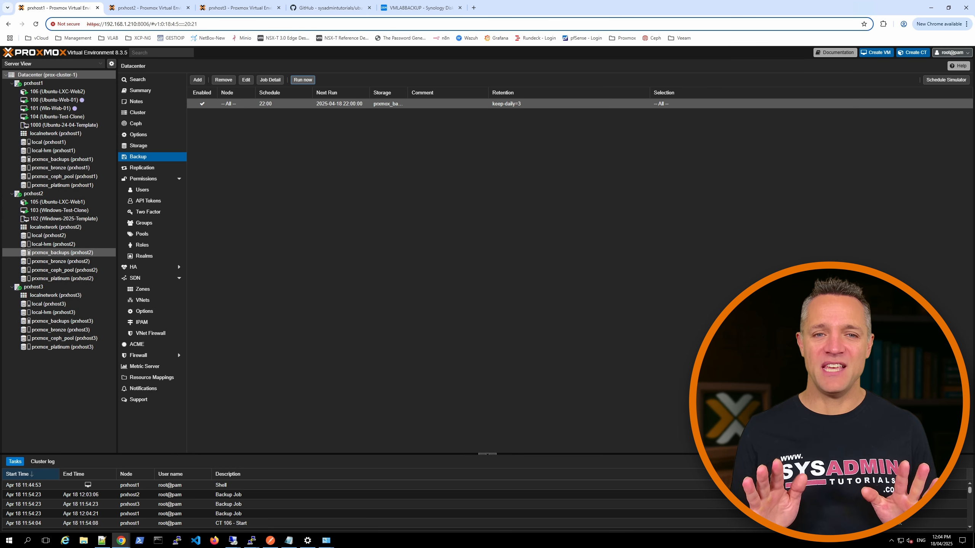
{"action": "left_click", "coordinate": [270, 80]}
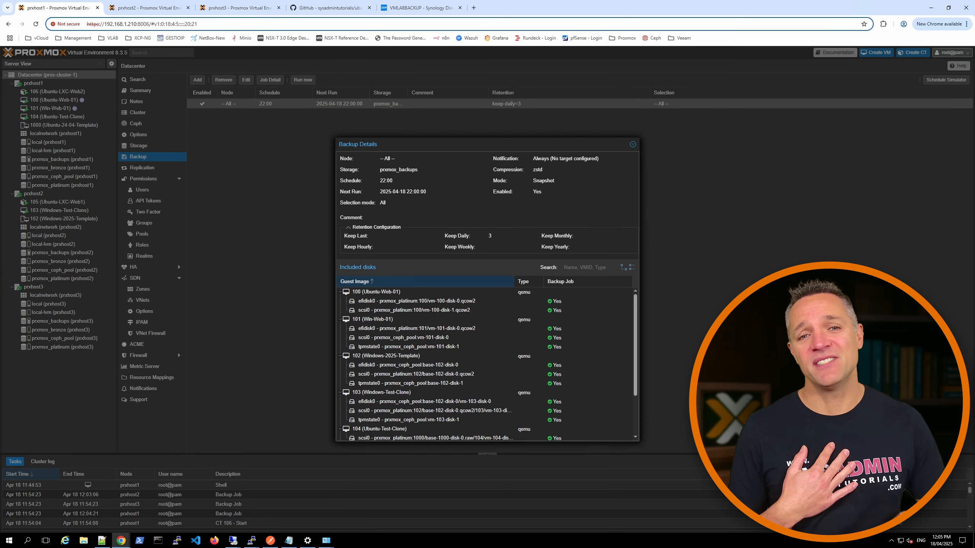
{"action": "scroll", "coordinate": [423, 318], "scroll_direction": "down", "scroll_amount": 3}
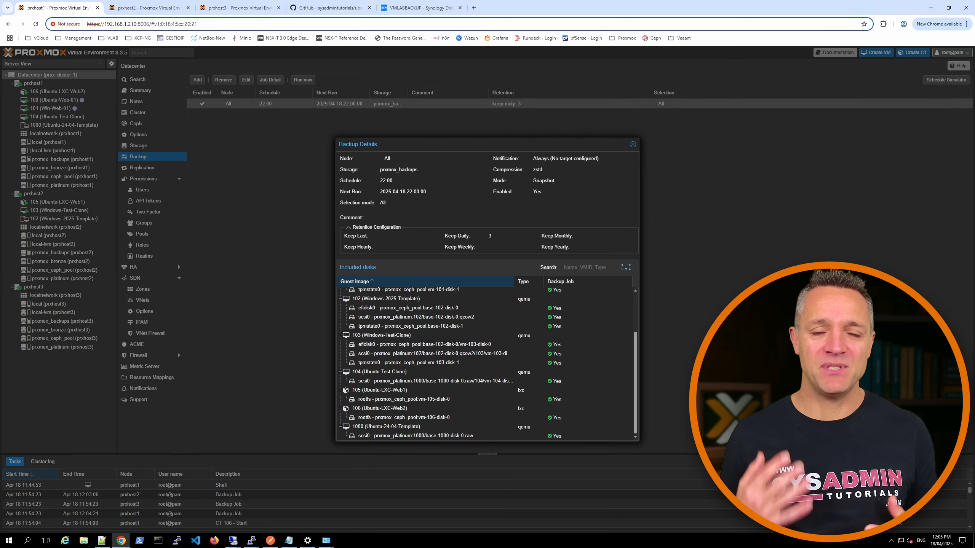
{"action": "scroll", "coordinate": [422, 393], "scroll_direction": "up", "scroll_amount": 3}
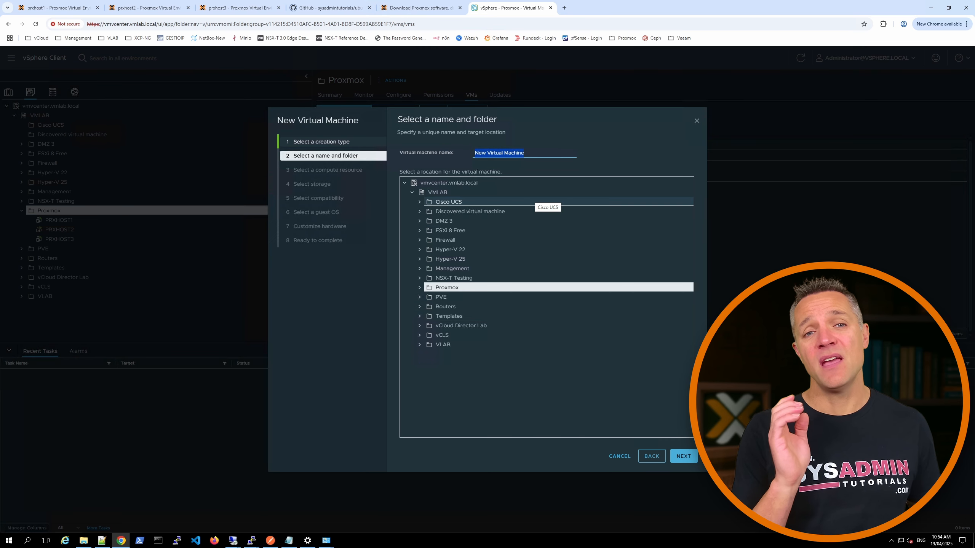
Step: Name the VM prxpbs1 with Debian 11 64-bit guest OS and 4 CPUs
{"action": "type", "text": "prxpbs1"}
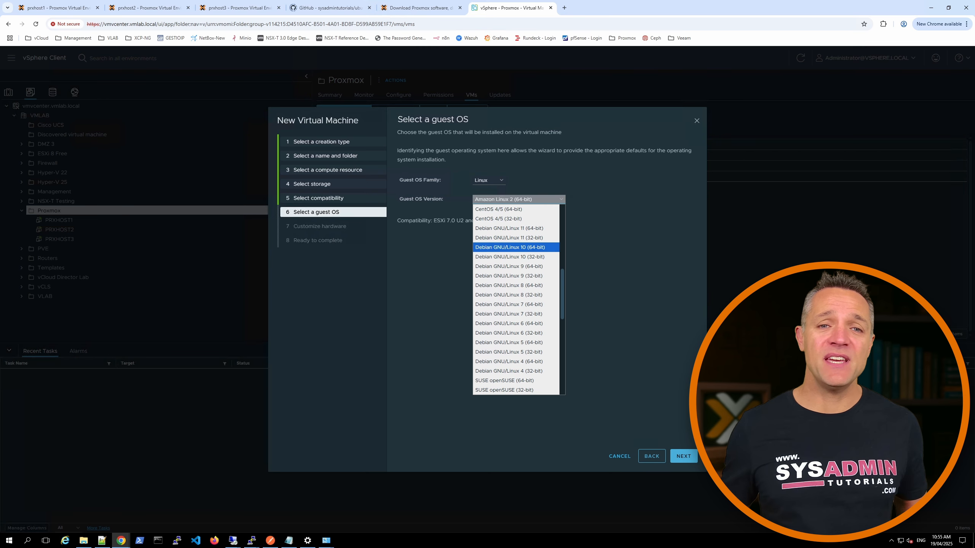
{"action": "left_click", "coordinate": [517, 228]}
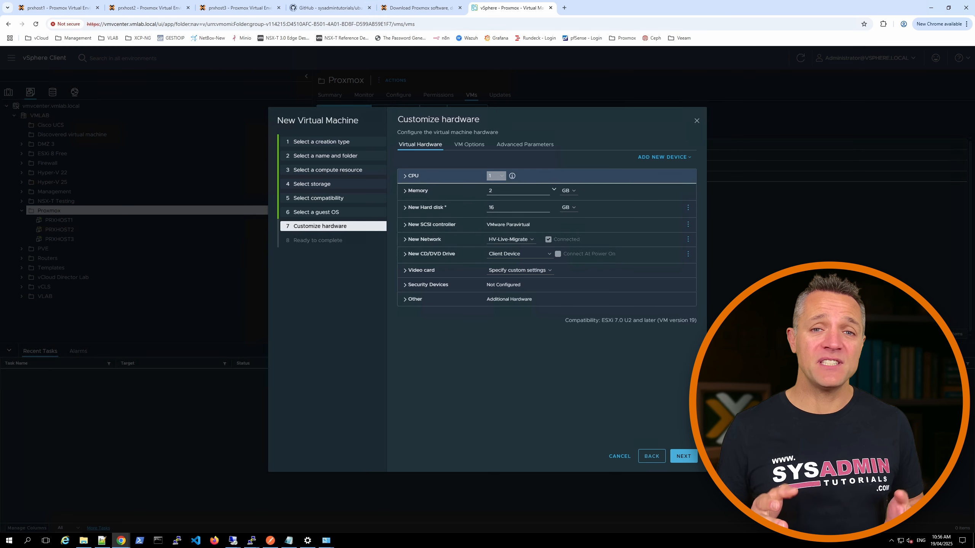
{"action": "left_click", "coordinate": [496, 175]}
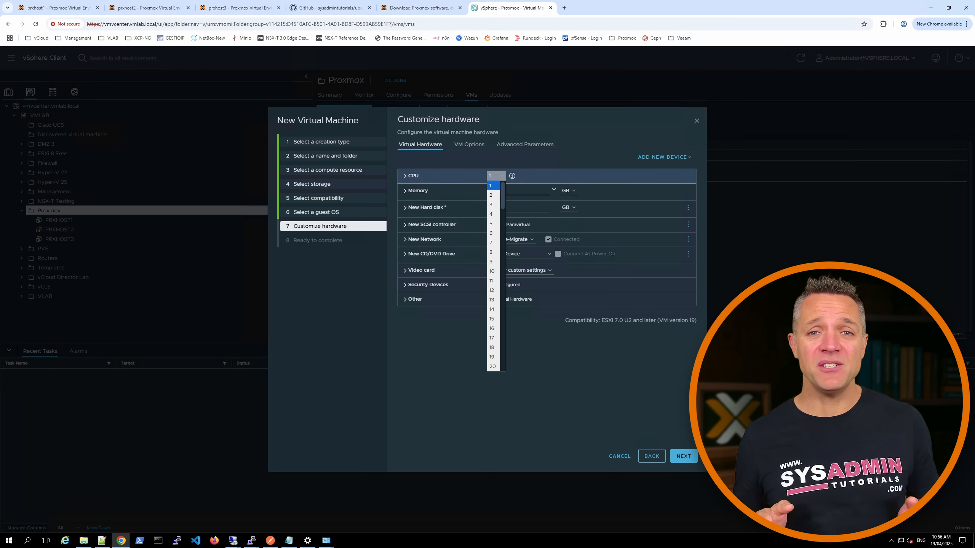
{"action": "left_click", "coordinate": [491, 215]}
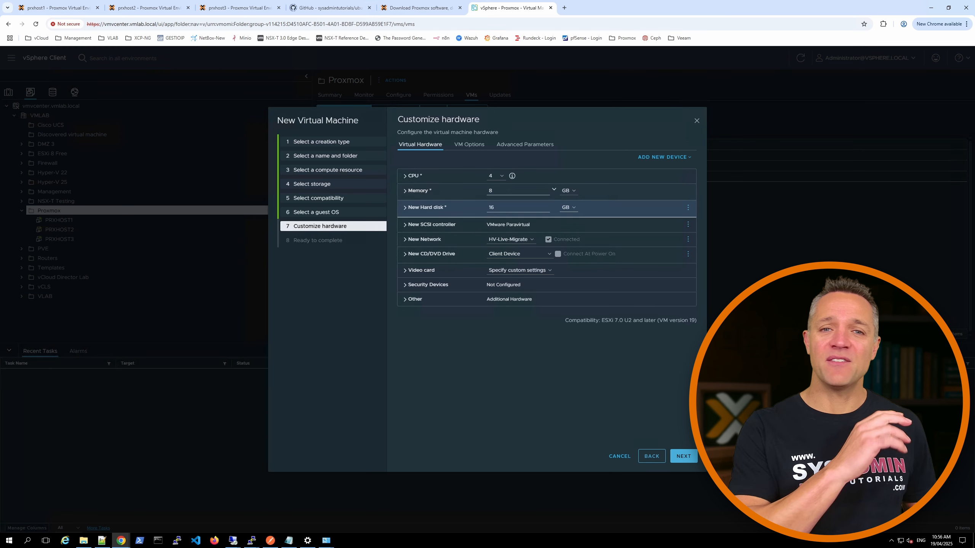
Step: Size the first disk at 60 GB and add a fourth 100 GB disk
{"action": "double_click", "coordinate": [492, 208]}
{"action": "type", "text": "60"}
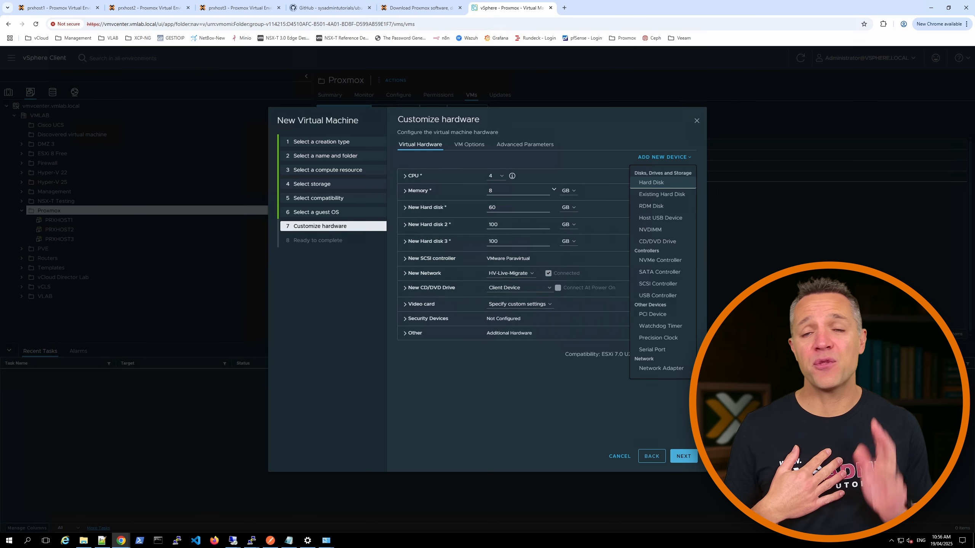
{"action": "left_click", "coordinate": [663, 182]}
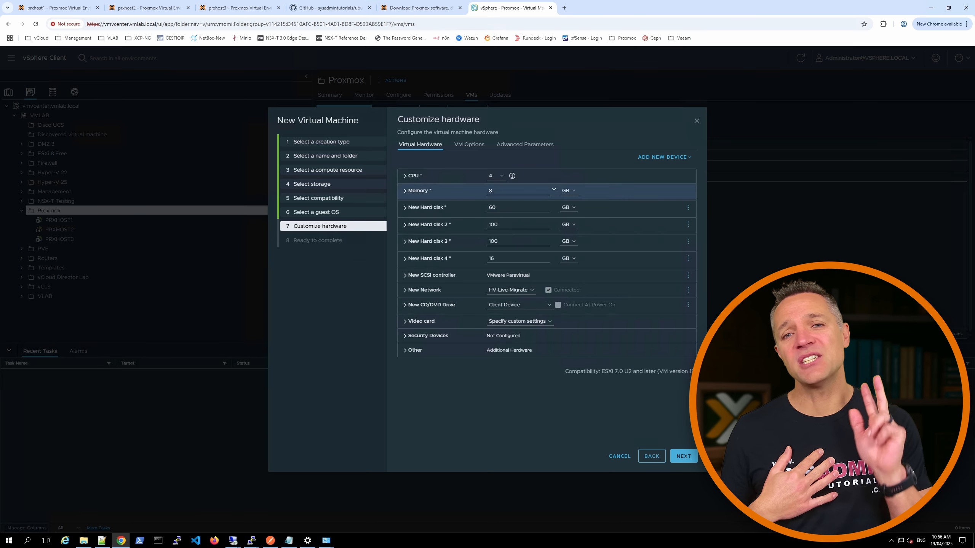
{"action": "double_click", "coordinate": [492, 258]}
{"action": "type", "text": "100"}
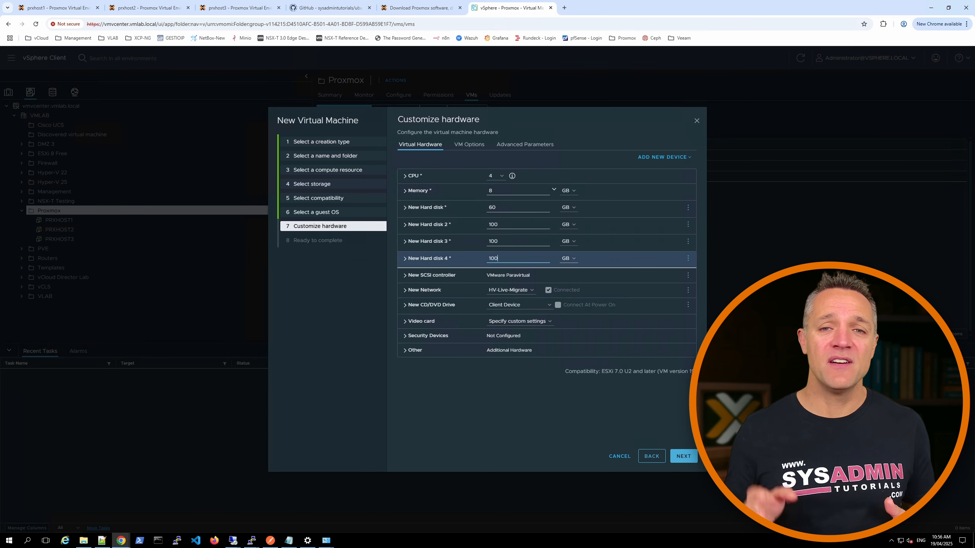
{"action": "left_click", "coordinate": [684, 457]}
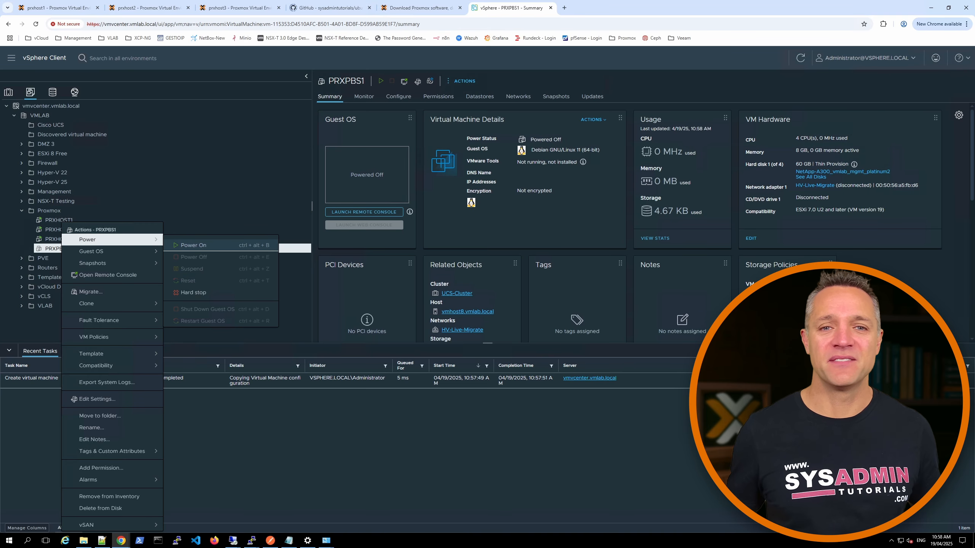
Step: Finish PRXPBS1, boot the PBS 3.4-1 ISO, accept the EULA and target /dev/sda
{"action": "left_click", "coordinate": [221, 245]}
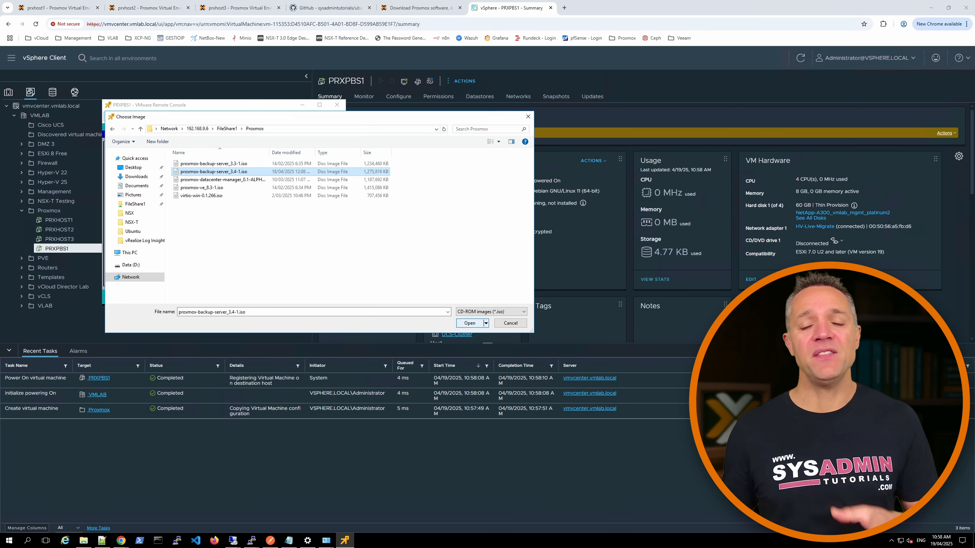
{"action": "left_click", "coordinate": [470, 323]}
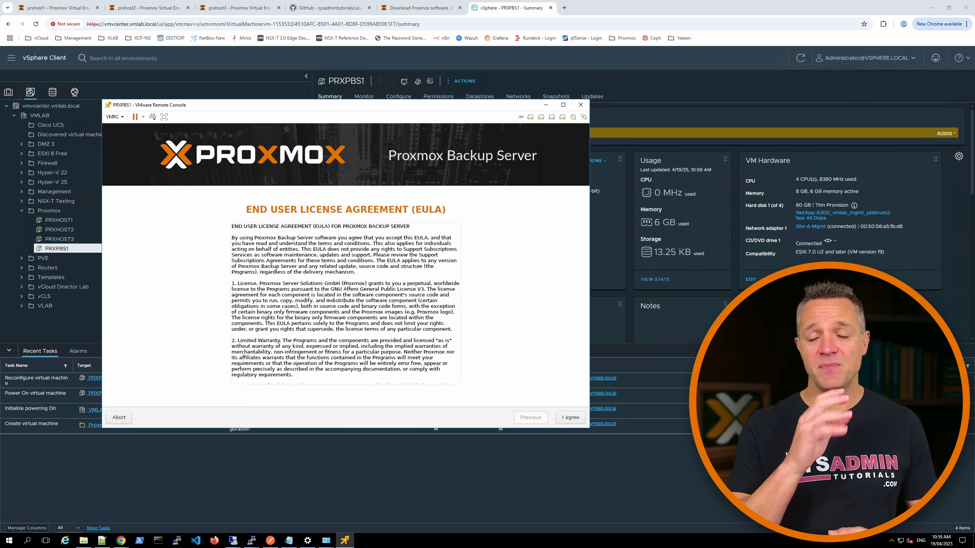
{"action": "left_click", "coordinate": [571, 417]}
{"action": "left_click", "coordinate": [349, 397]}
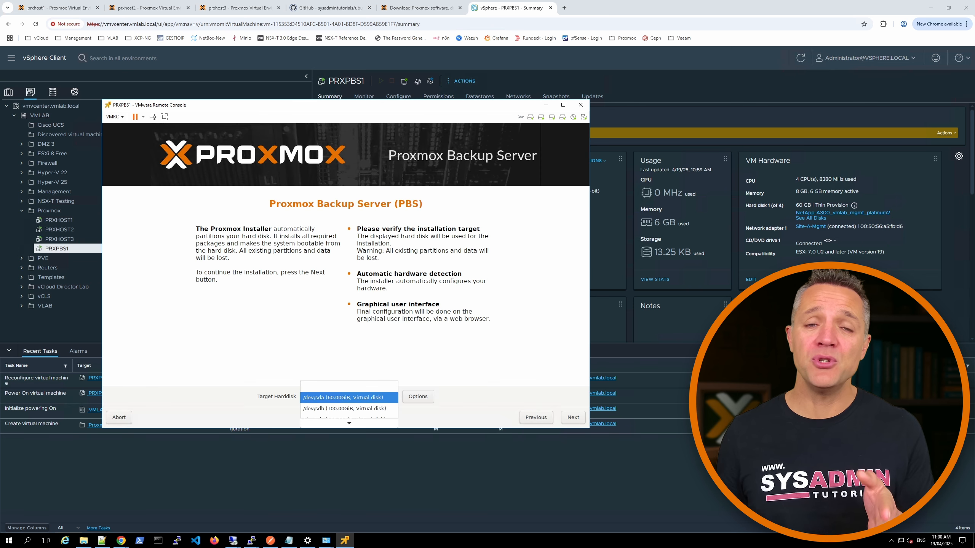
{"action": "left_click", "coordinate": [349, 398]}
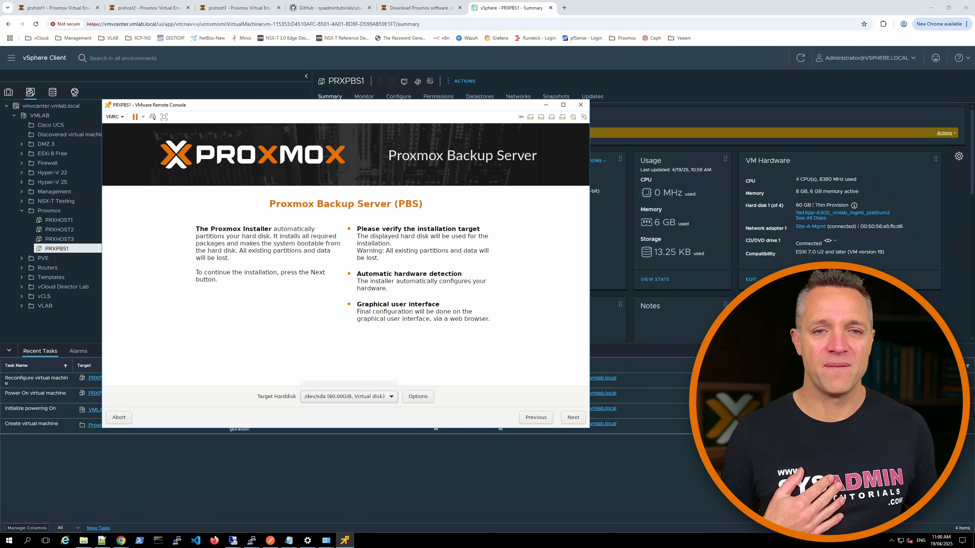
Step: Set Australia/Sydney time zone, the root password and the admin email address
{"action": "left_click", "coordinate": [574, 418]}
{"action": "type", "text": "Australia"}
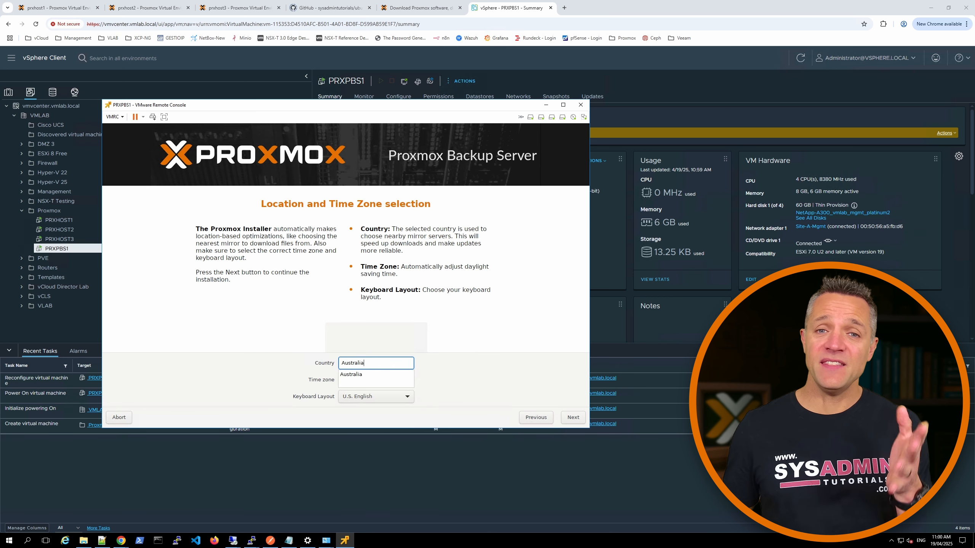
{"action": "left_click", "coordinate": [361, 375]}
{"action": "left_click", "coordinate": [376, 380]}
{"action": "left_click", "coordinate": [369, 410]}
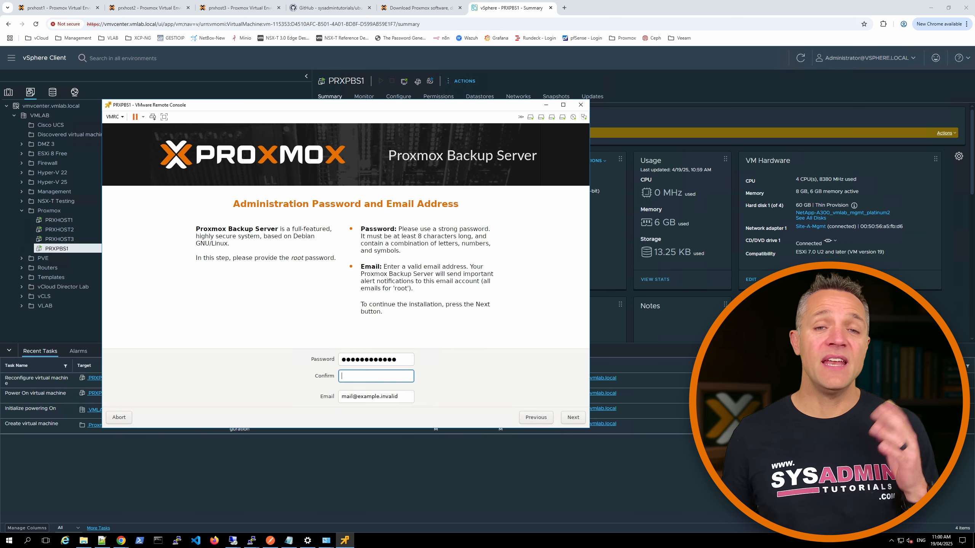
{"action": "type", "text": "••••••••••••"}
{"action": "key", "text": "Tab"}
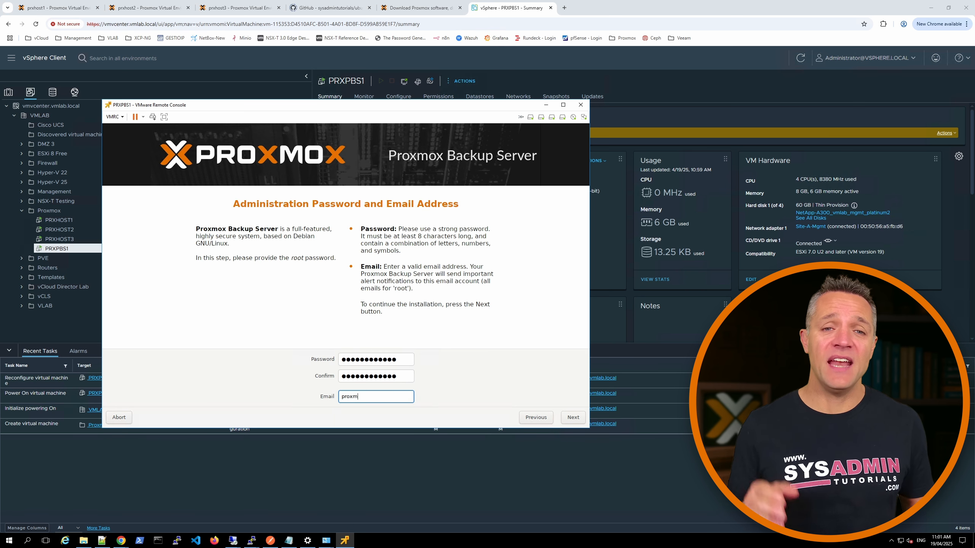
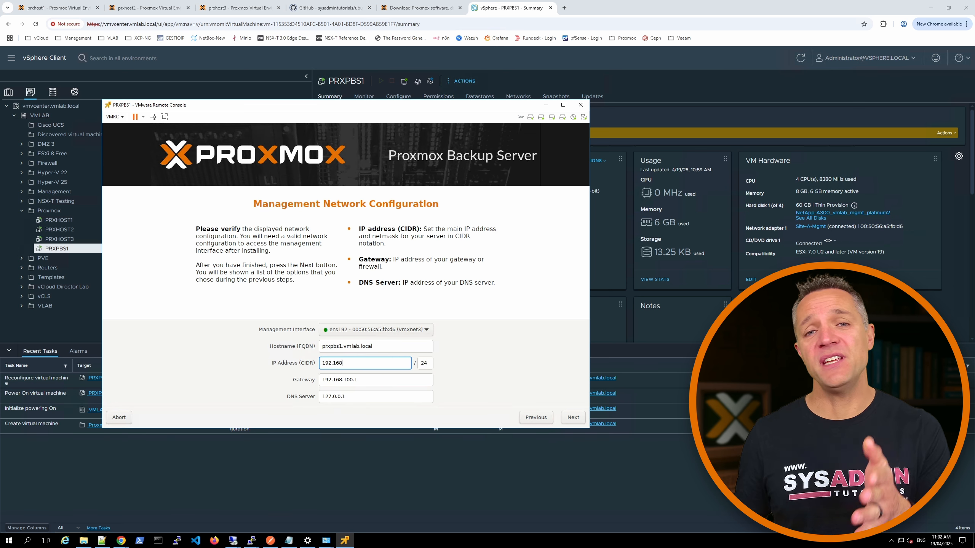
Step: Configure address 192.168.1.213, gateway 192.168.1.1, DNS 192.168.1.101, and start installation
{"action": "type", "text": ".1.213"}
{"action": "key", "text": "Tab"}
{"action": "type", "text": "192.168.1.1"}
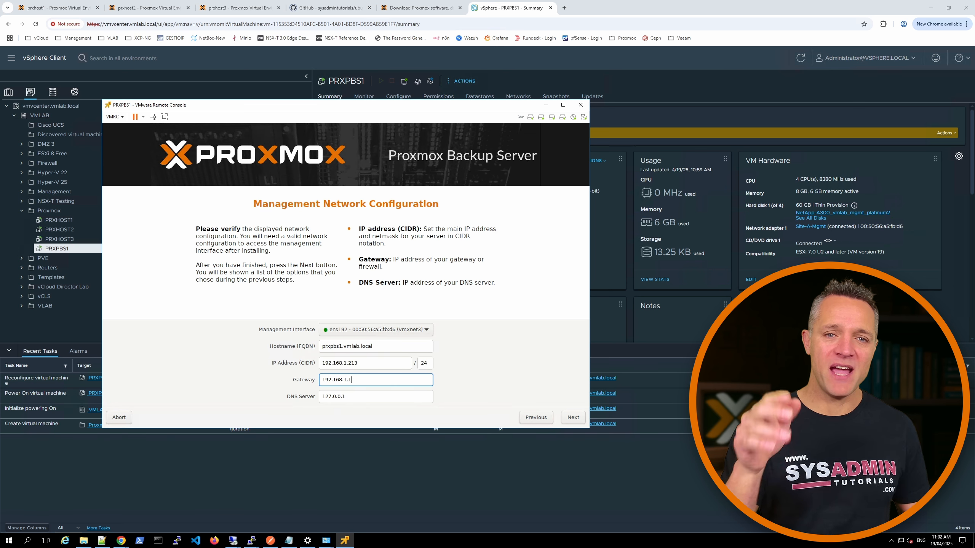
{"action": "key", "text": "Tab"}
{"action": "type", "text": "192.168.1.101"}
{"action": "key", "text": "Return"}
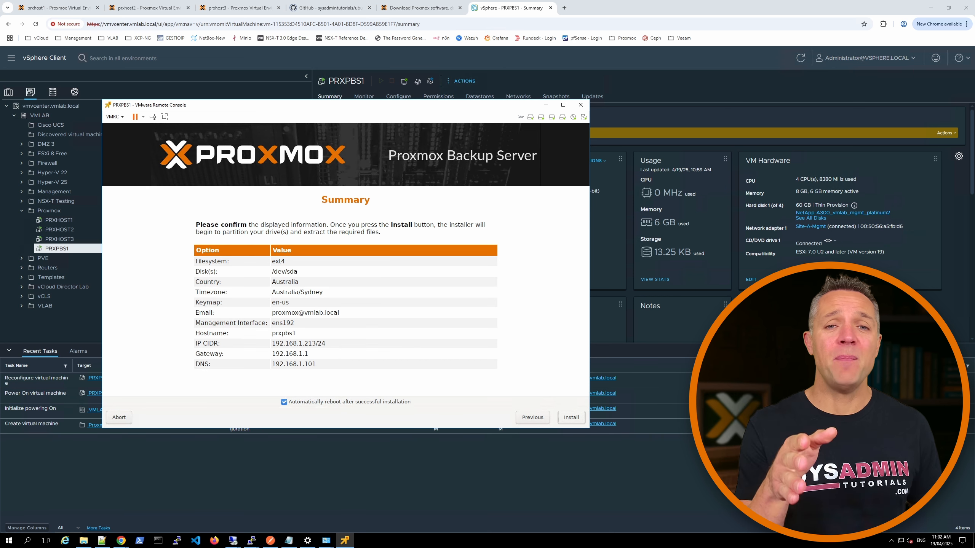
{"action": "key", "text": "Return"}
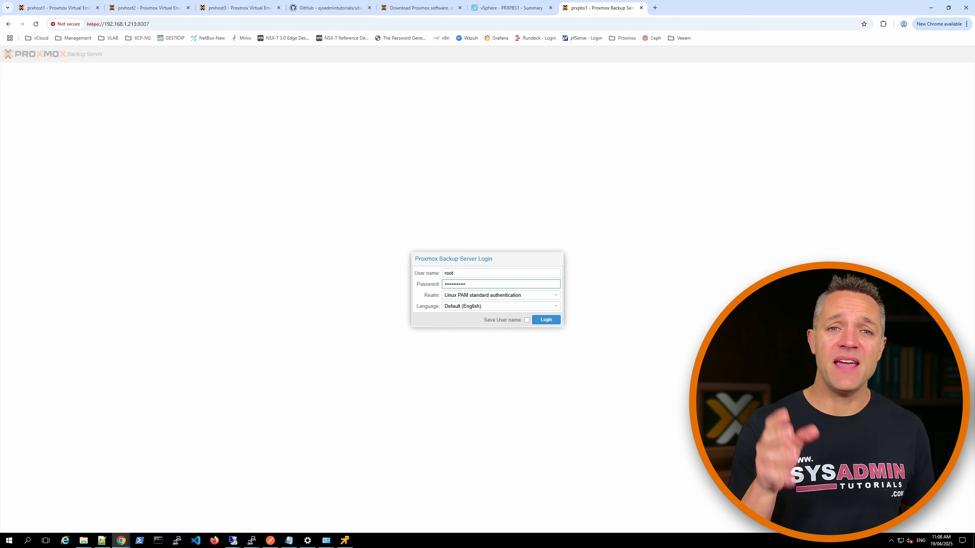
Step: Submit the root login and dismiss the no-valid-subscription notice
{"action": "key", "text": "Return"}
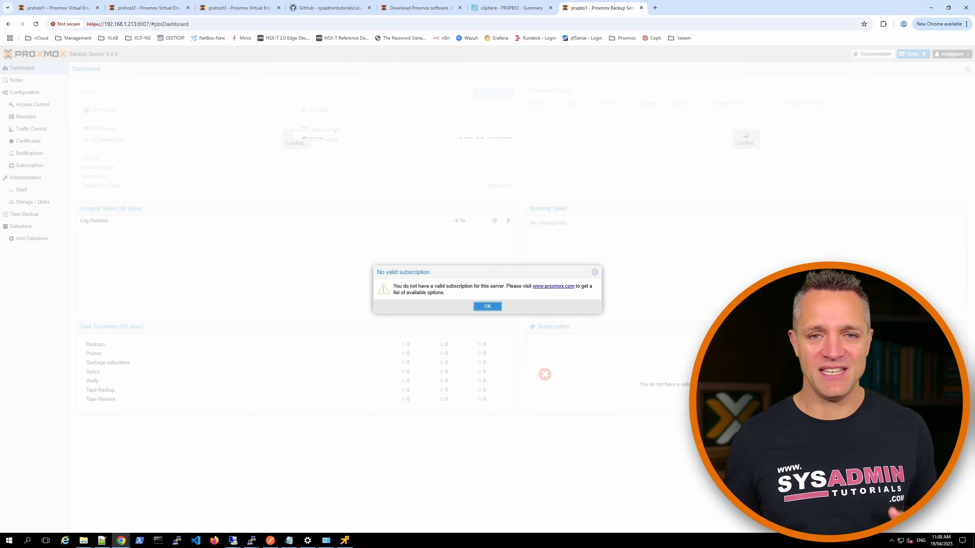
{"action": "key", "text": "Return"}
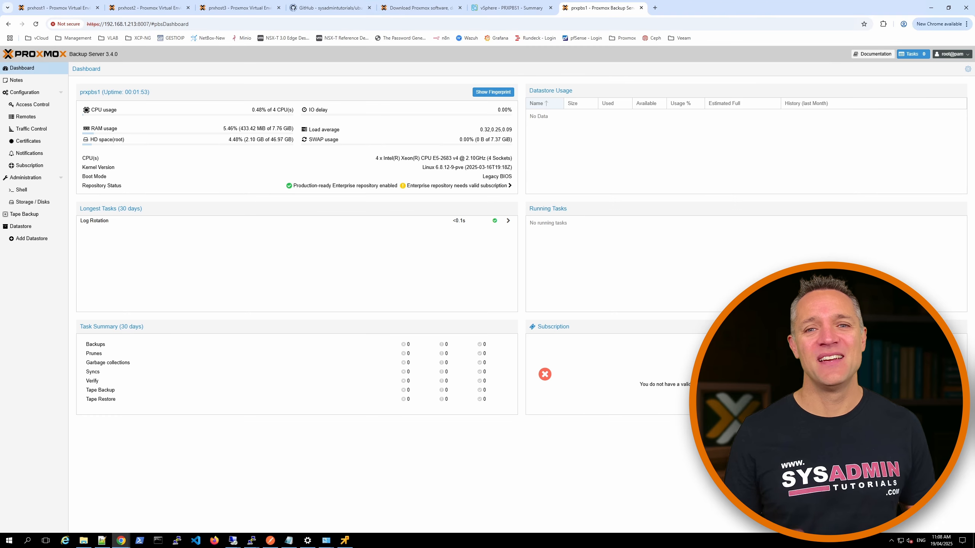
Step: Apply the Proxmox Dark colour theme
{"action": "left_click", "coordinate": [953, 53]}
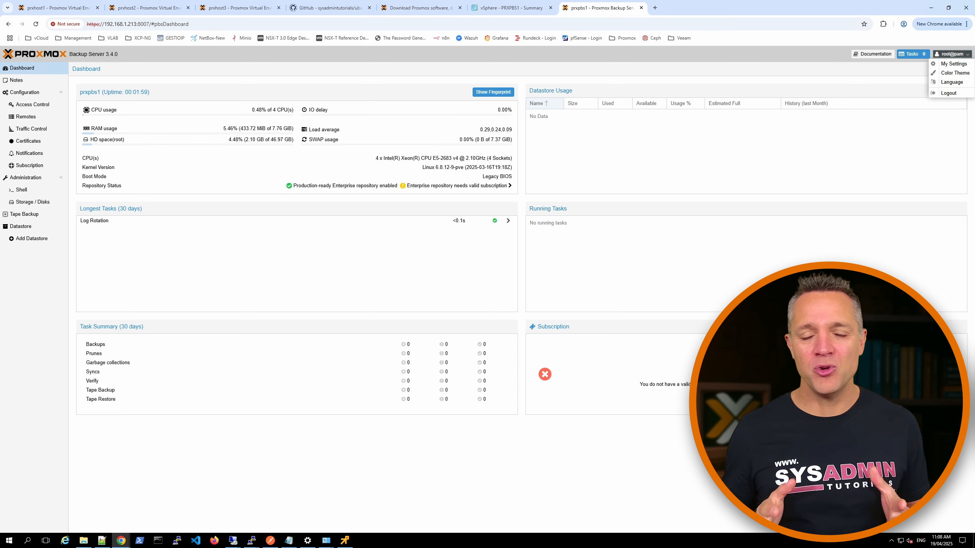
{"action": "left_click", "coordinate": [955, 73]}
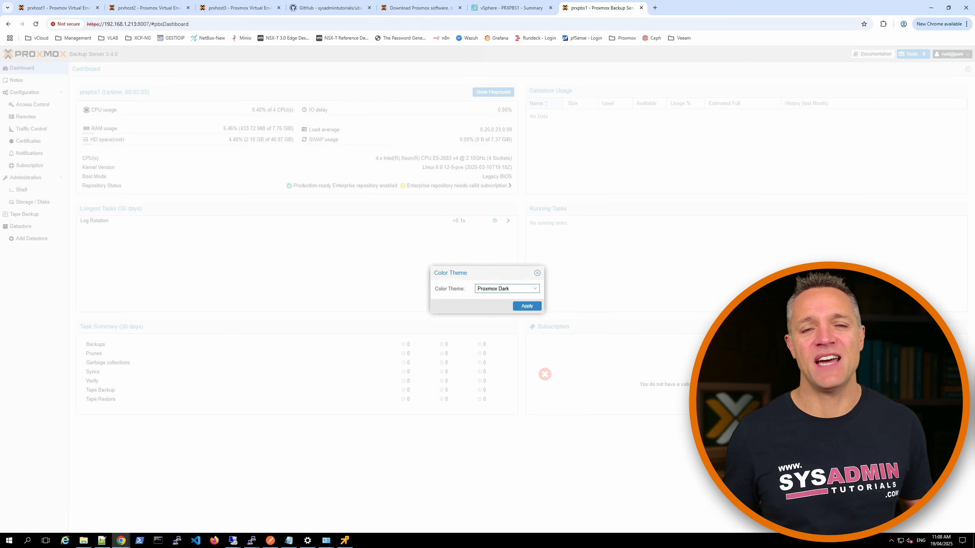
{"action": "left_click", "coordinate": [527, 306]}
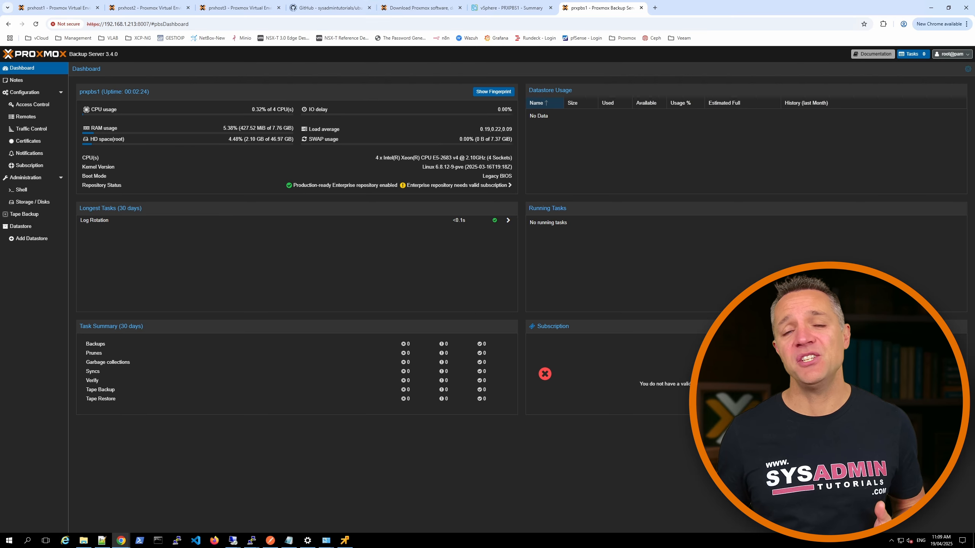
Step: Disable the pbs-enterprise repository, add No-Subscription, and show the Updates list
{"action": "left_click", "coordinate": [25, 178]}
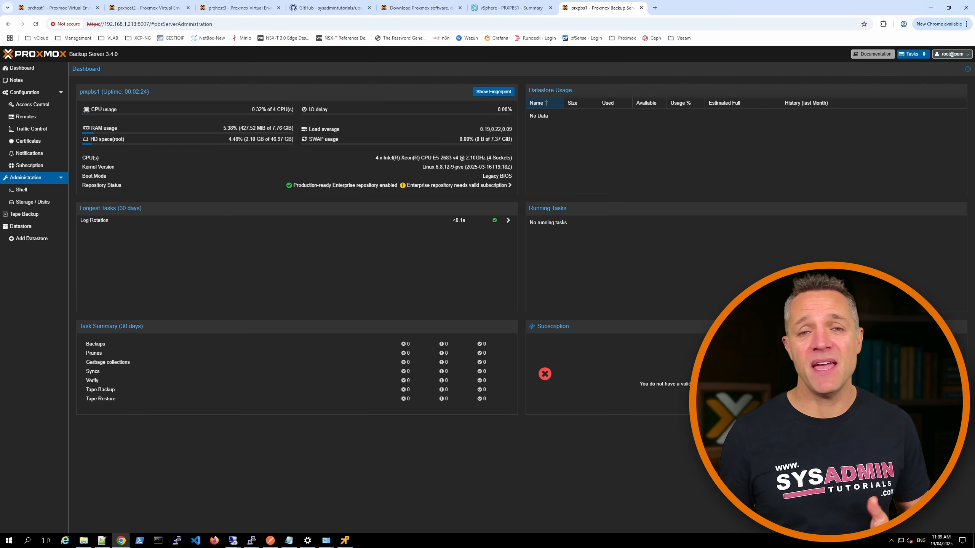
{"action": "left_click", "coordinate": [214, 83]}
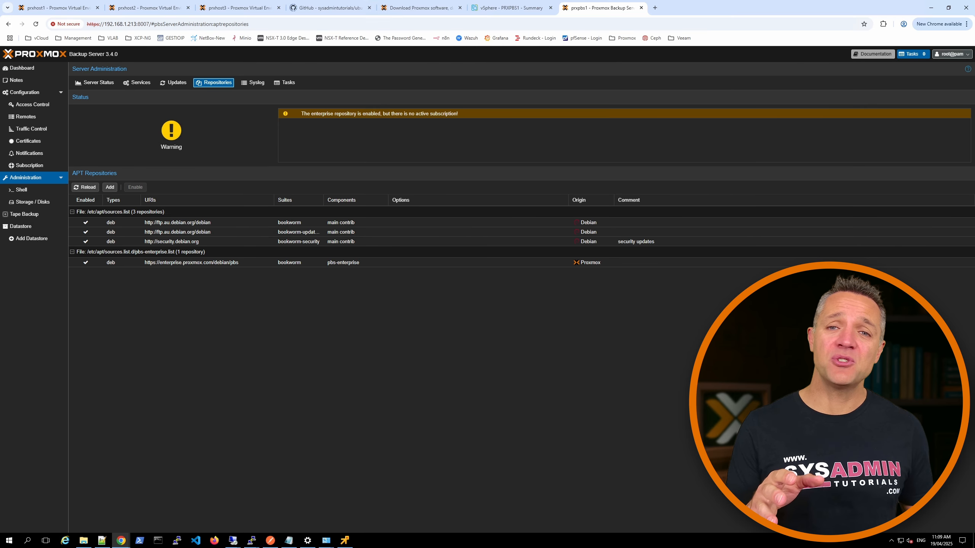
{"action": "left_click", "coordinate": [127, 262]}
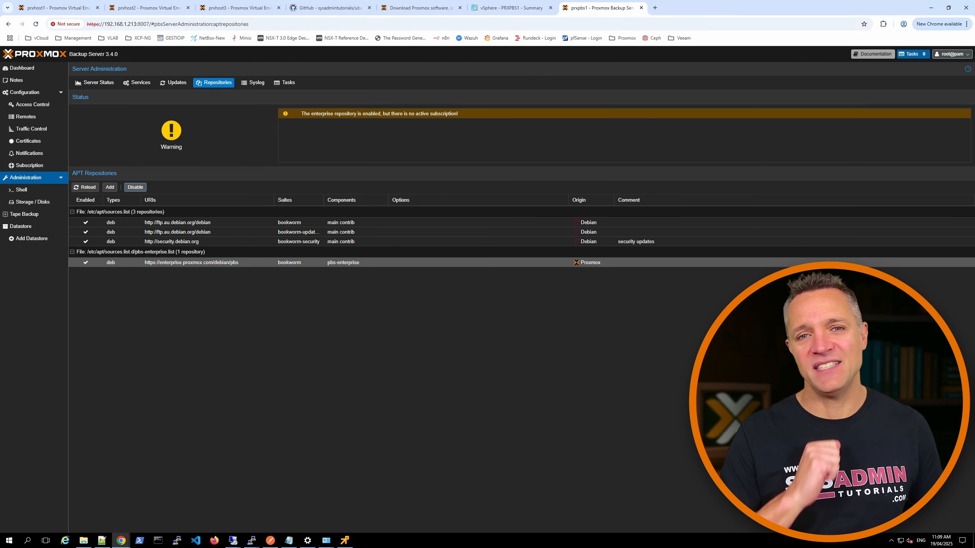
{"action": "left_click", "coordinate": [135, 187]}
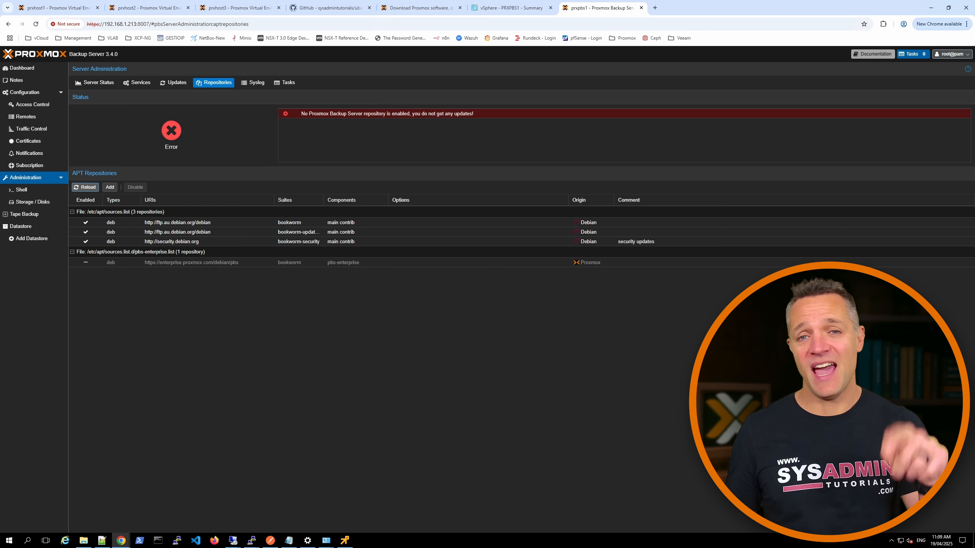
{"action": "left_click", "coordinate": [110, 187]}
{"action": "left_click", "coordinate": [592, 275]}
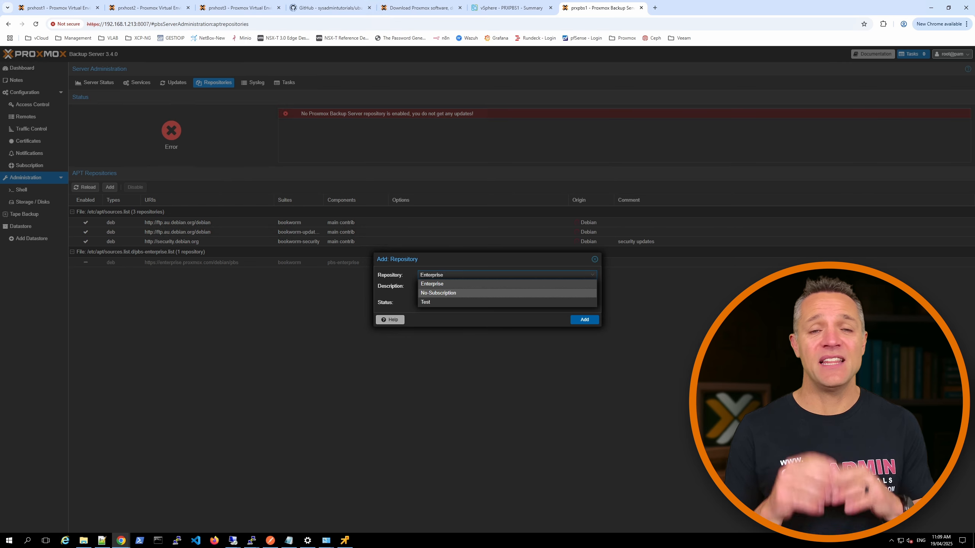
{"action": "left_click", "coordinate": [438, 293]}
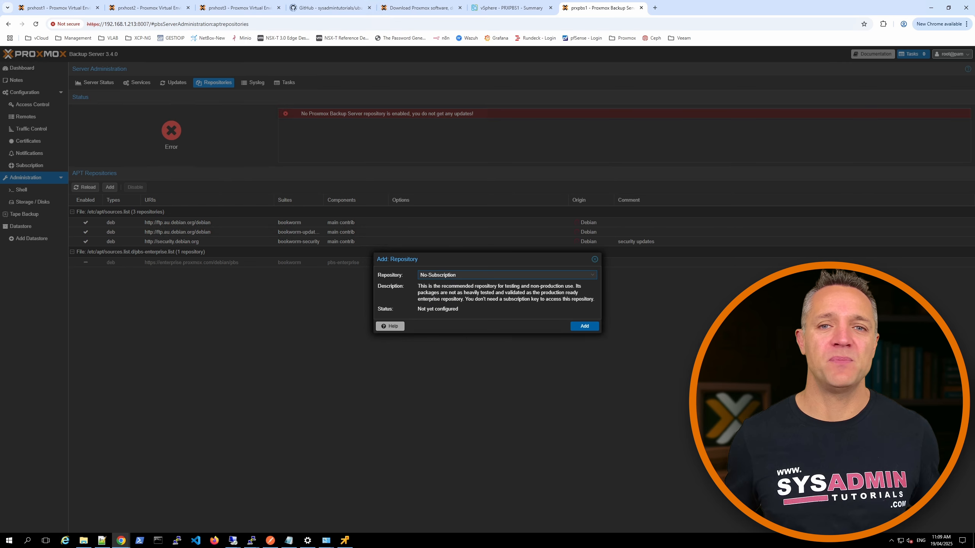
{"action": "left_click", "coordinate": [585, 326]}
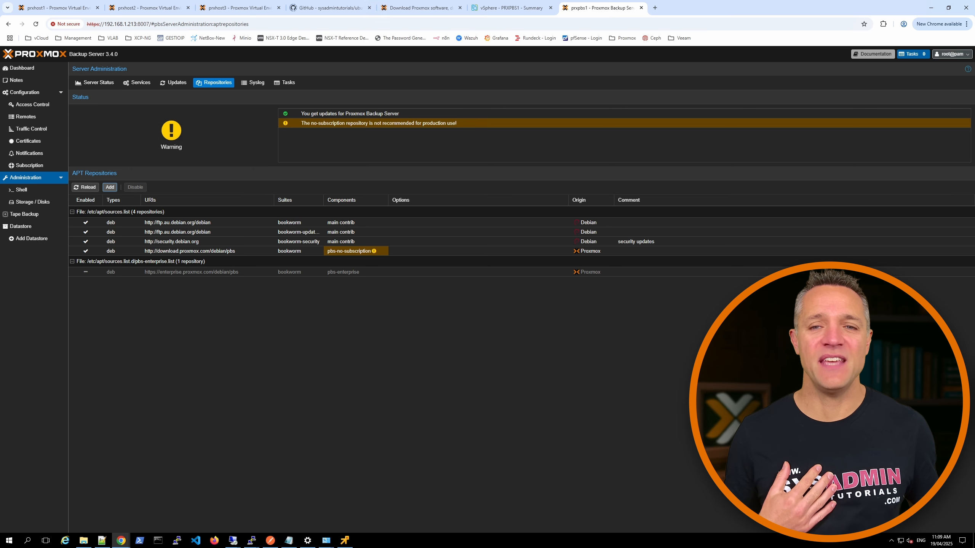
{"action": "left_click", "coordinate": [173, 82]}
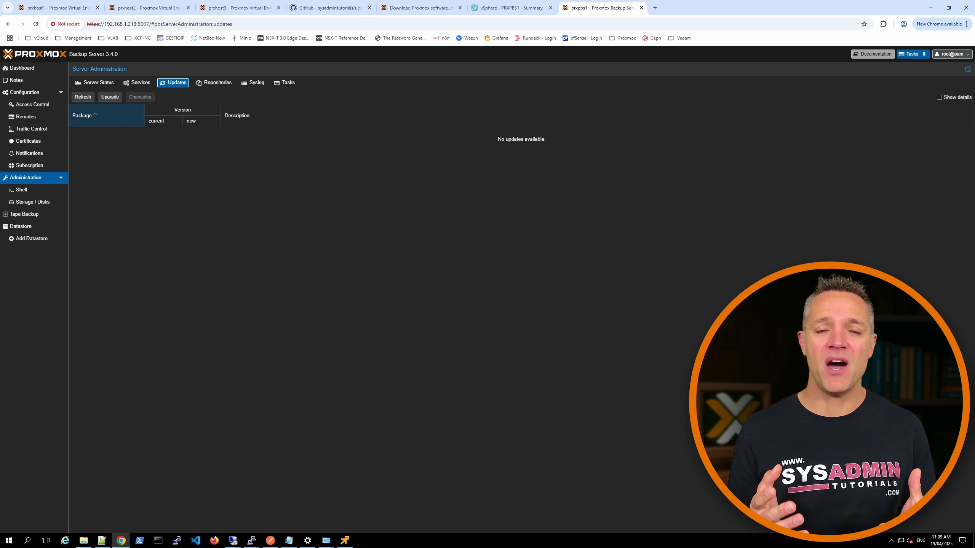
Step: Refresh the package database, upgrade to 3.4.1 and reboot the server
{"action": "left_click", "coordinate": [83, 97]}
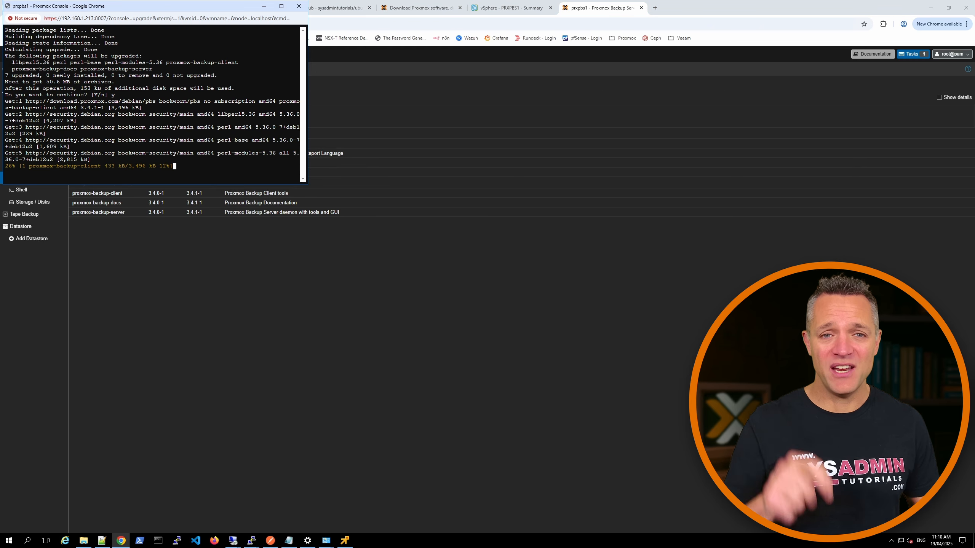
{"action": "type", "text": "reboot"}
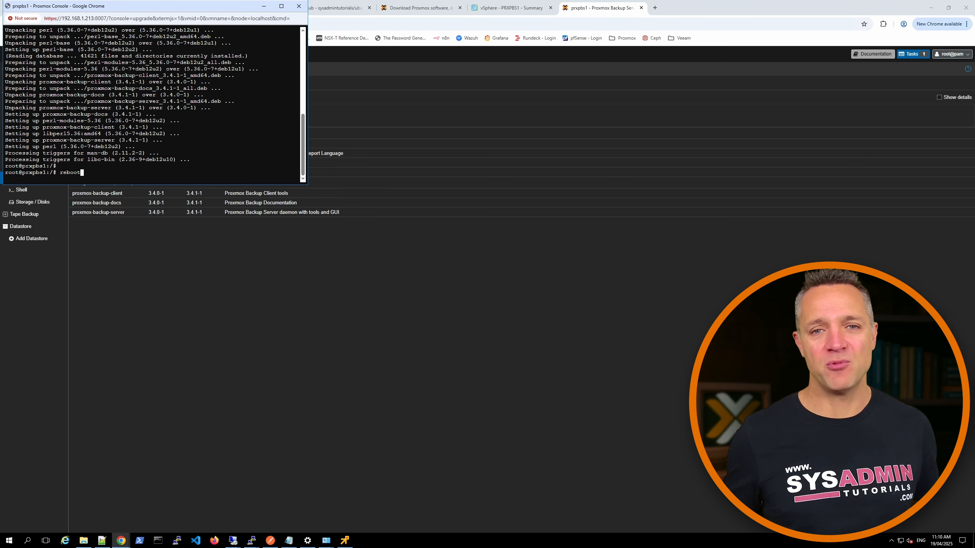
{"action": "key", "text": "Return"}
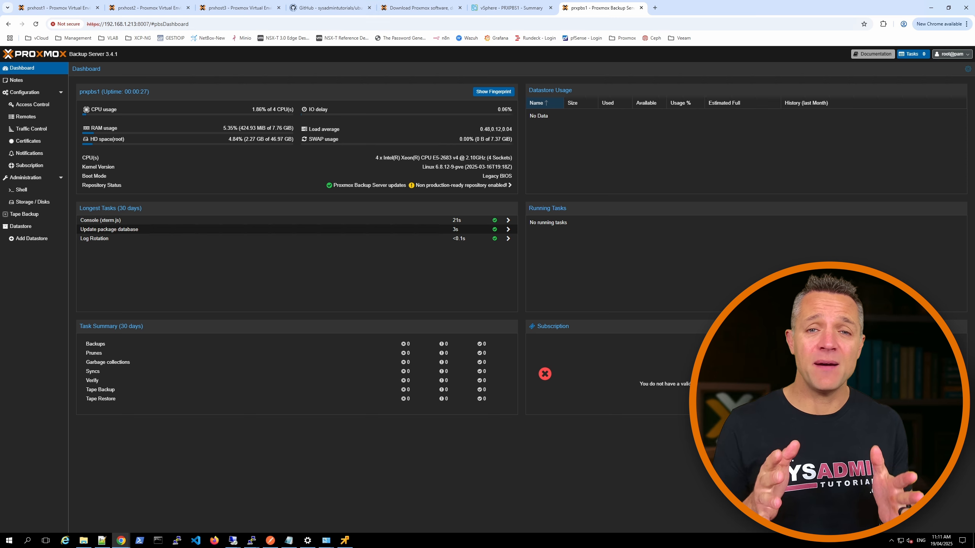
Step: Open Create: ZFS from Storage / Disks' ZFS view, listing the three unused disks
{"action": "left_click", "coordinate": [33, 201]}
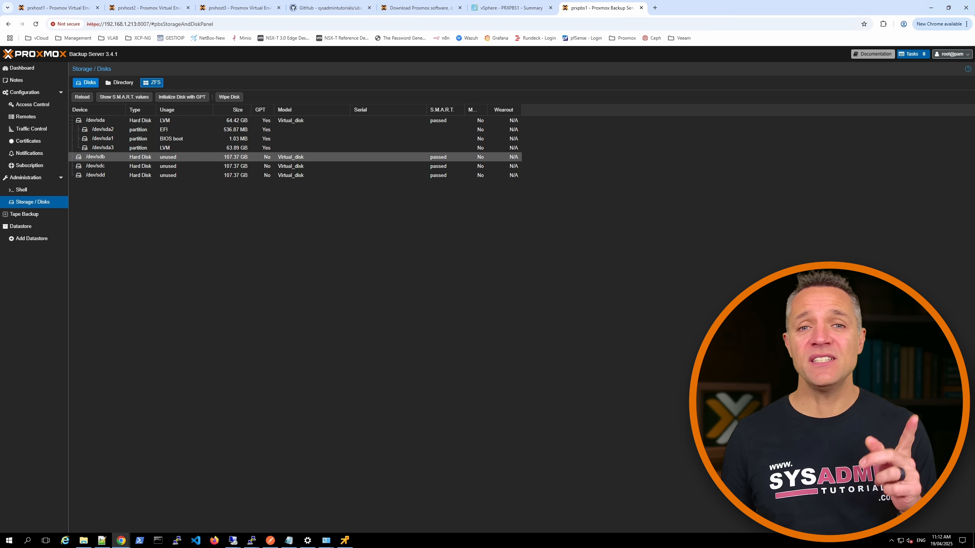
{"action": "left_click", "coordinate": [152, 82]}
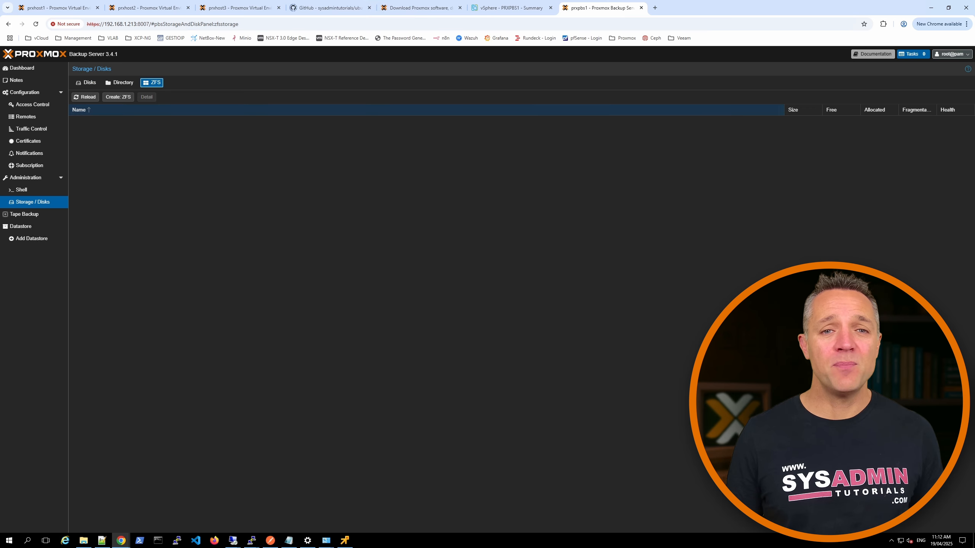
{"action": "left_click", "coordinate": [118, 97]}
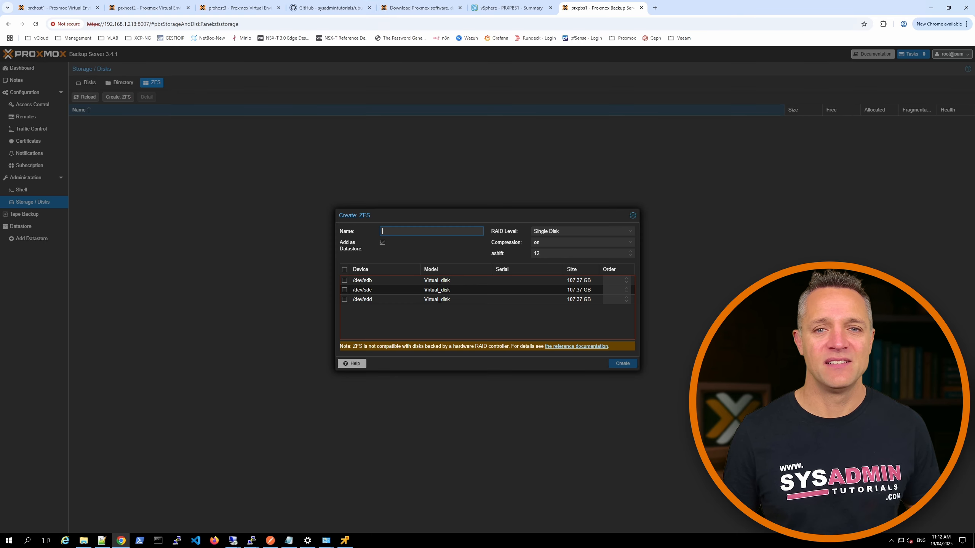
Step: Name the pool BackupDatastore1 and set its RAID level to RAIDZ
{"action": "type", "text": "BackupDatastore1"}
{"action": "left_click", "coordinate": [384, 270]}
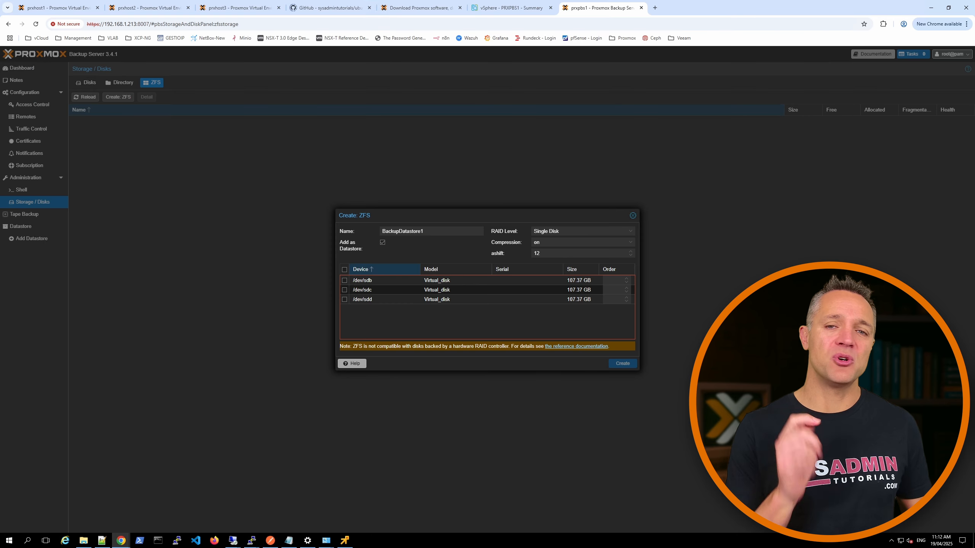
{"action": "left_click", "coordinate": [581, 231]}
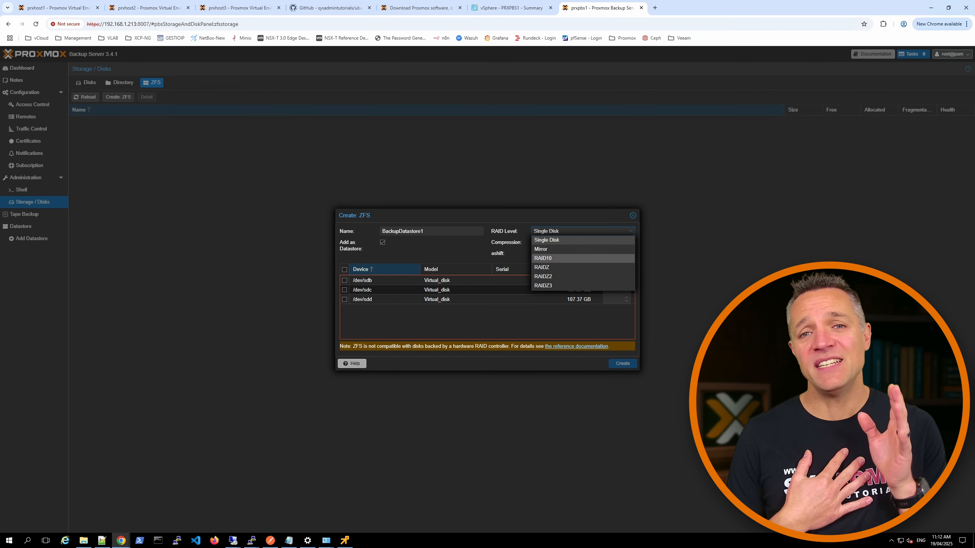
{"action": "left_click", "coordinate": [576, 271]}
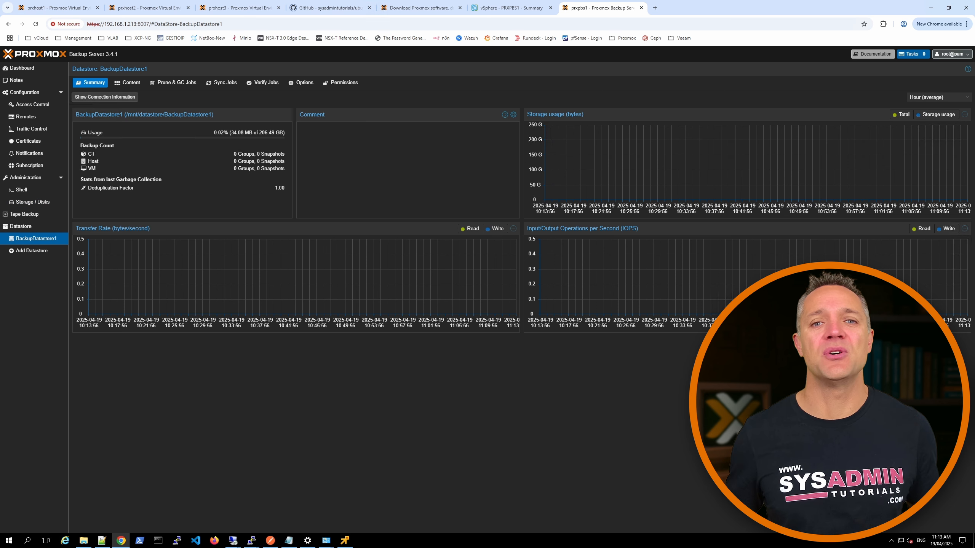
Step: Schedule BackupDatastore1 garbage collection for Saturdays at 20:15
{"action": "left_click", "coordinate": [173, 83]}
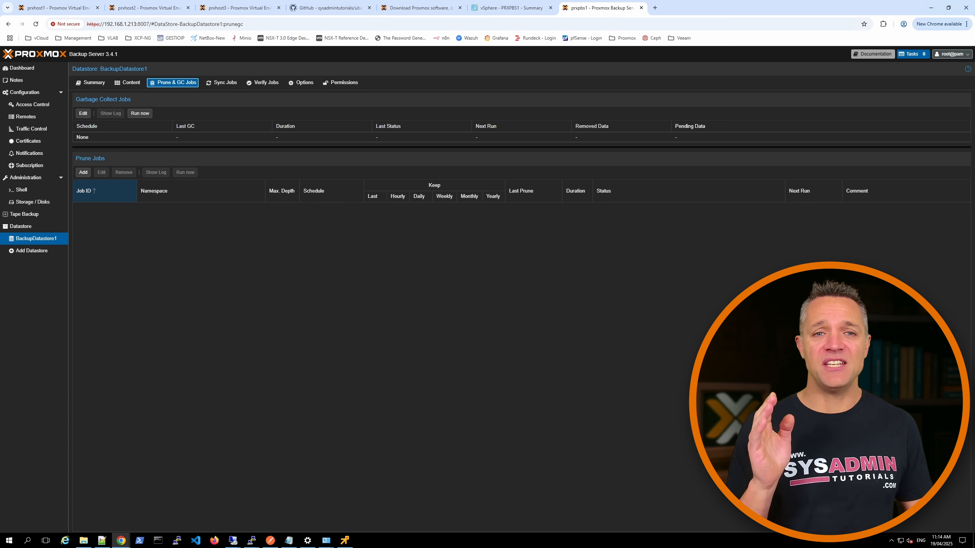
{"action": "left_click", "coordinate": [83, 113]}
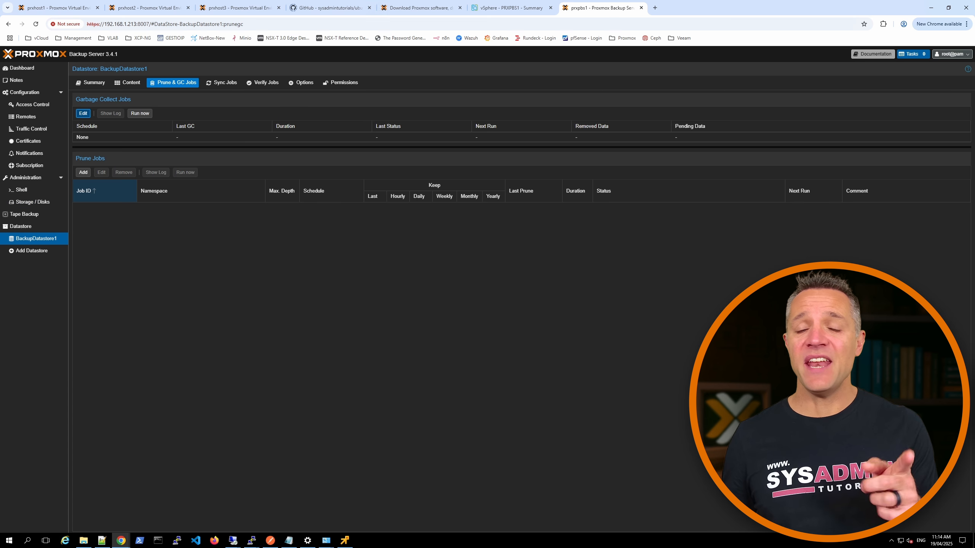
{"action": "left_click", "coordinate": [535, 289]}
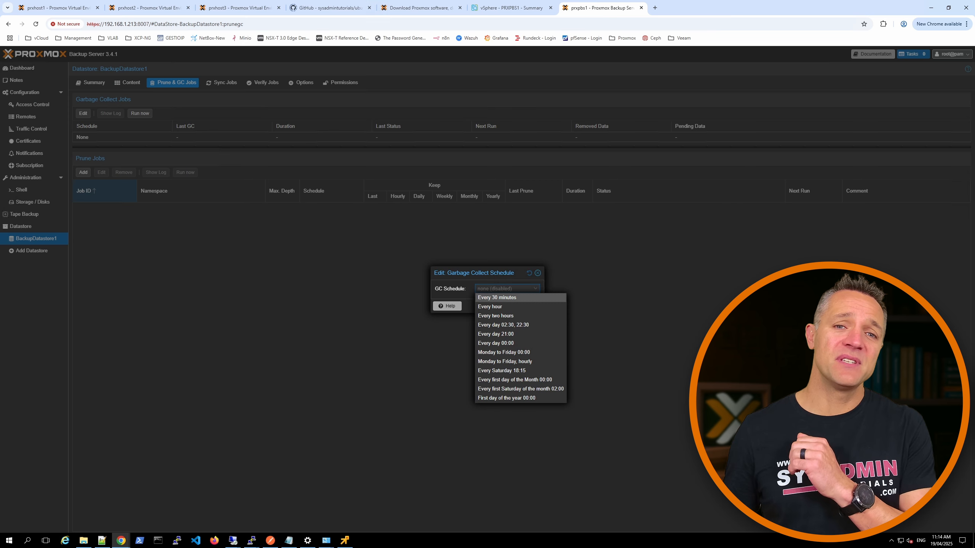
{"action": "left_click", "coordinate": [502, 371]}
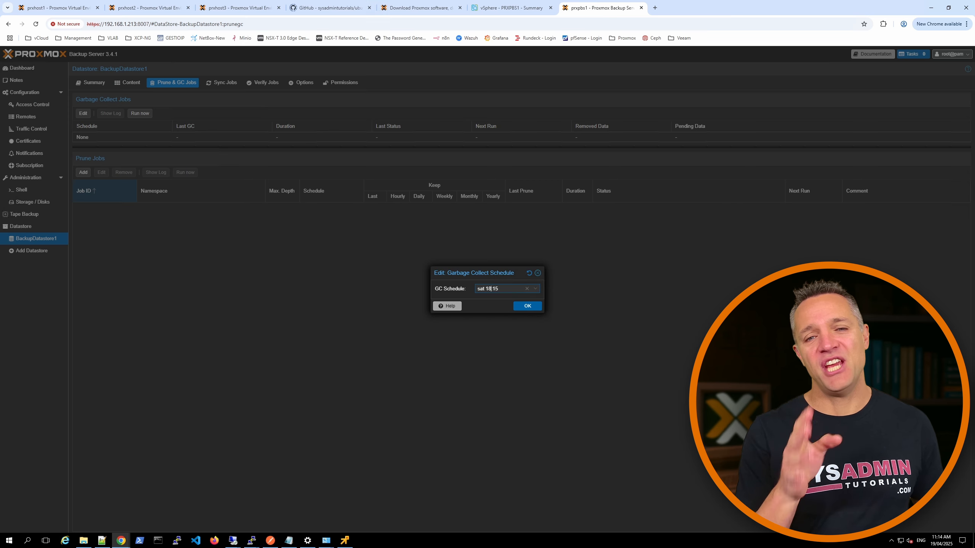
{"action": "key", "text": "BackSpace"}
{"action": "key", "text": "BackSpace"}
{"action": "type", "text": "20"}
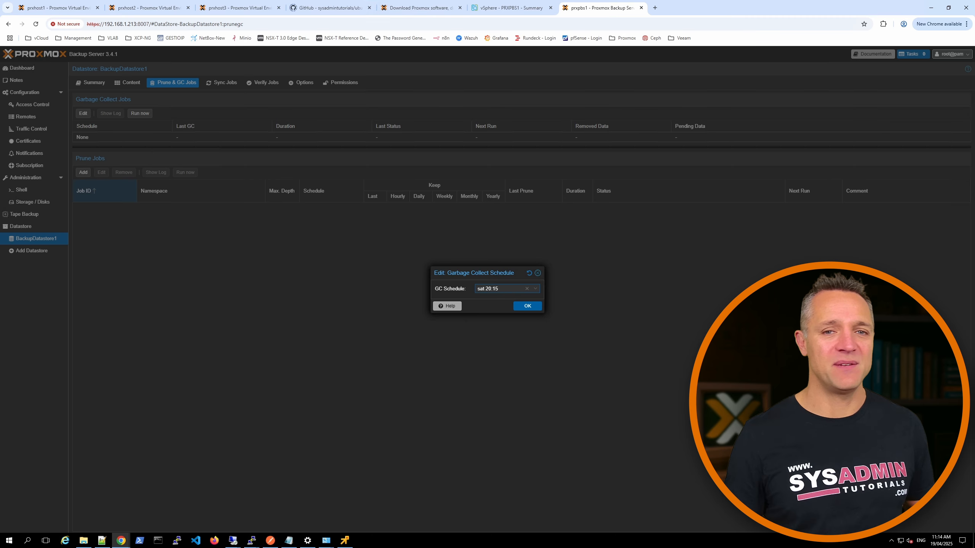
{"action": "left_click", "coordinate": [527, 306]}
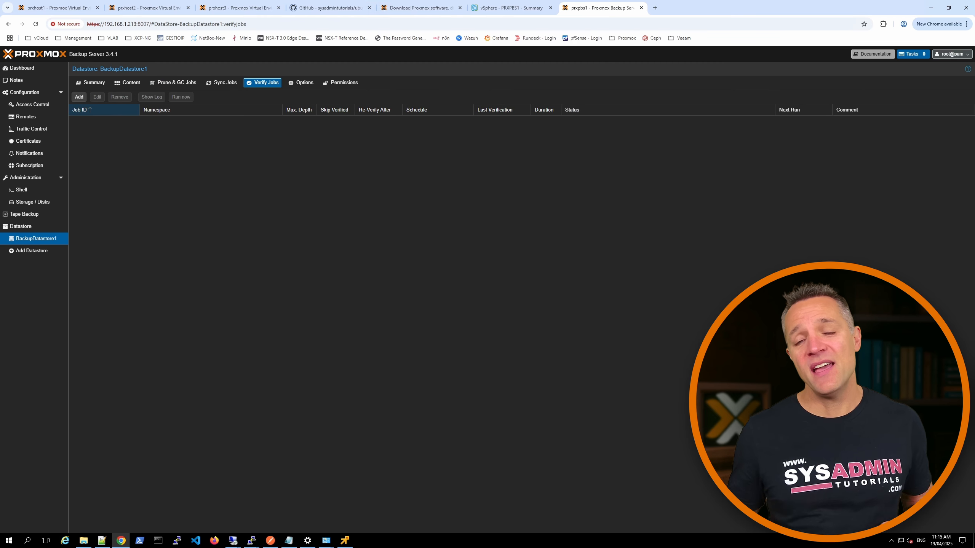
Step: Add a daily 23:00 verify job for BackupDatastore1 that skips verified snapshots, then open its Options
{"action": "left_click", "coordinate": [79, 97]}
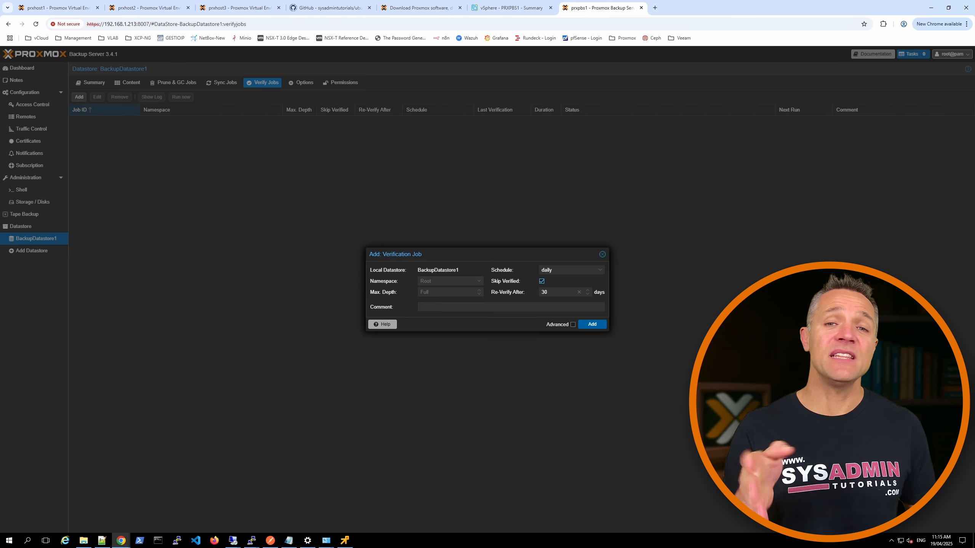
{"action": "left_click", "coordinate": [600, 270]}
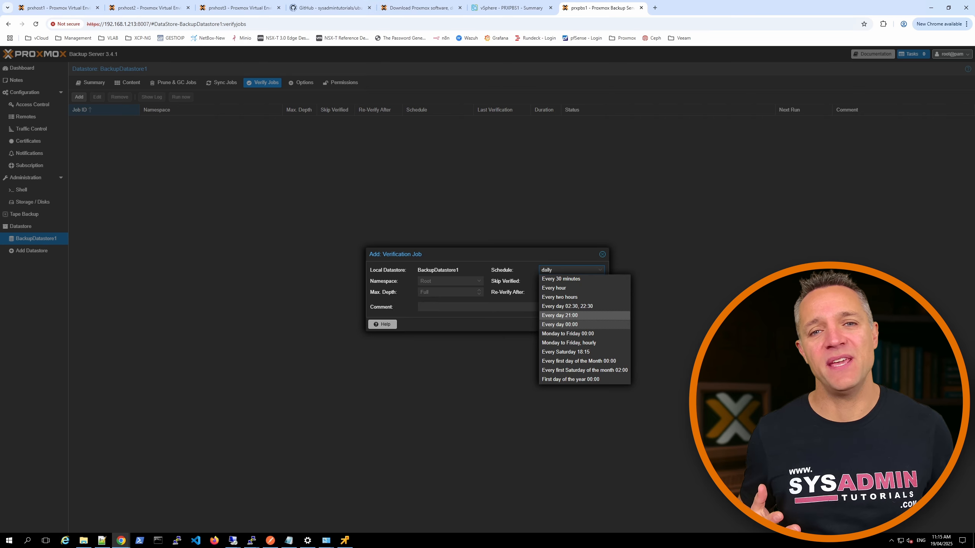
{"action": "left_click", "coordinate": [560, 315]}
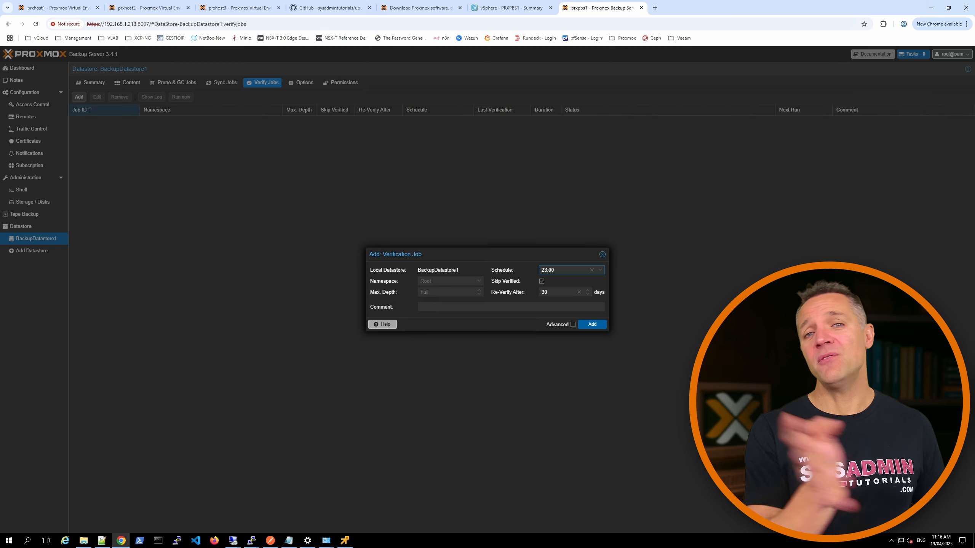
{"action": "left_click", "coordinate": [592, 324]}
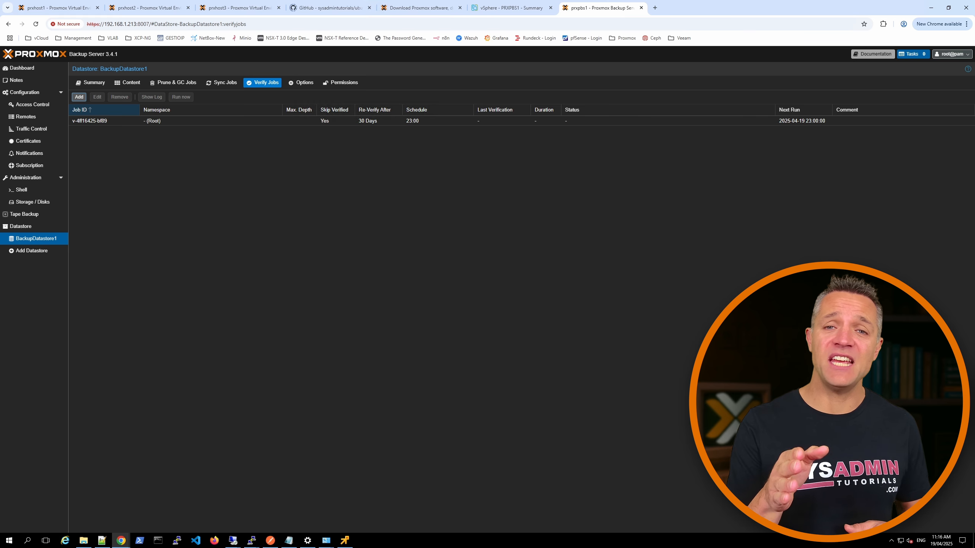
{"action": "left_click", "coordinate": [300, 82]}
{"action": "left_click", "coordinate": [102, 138]}
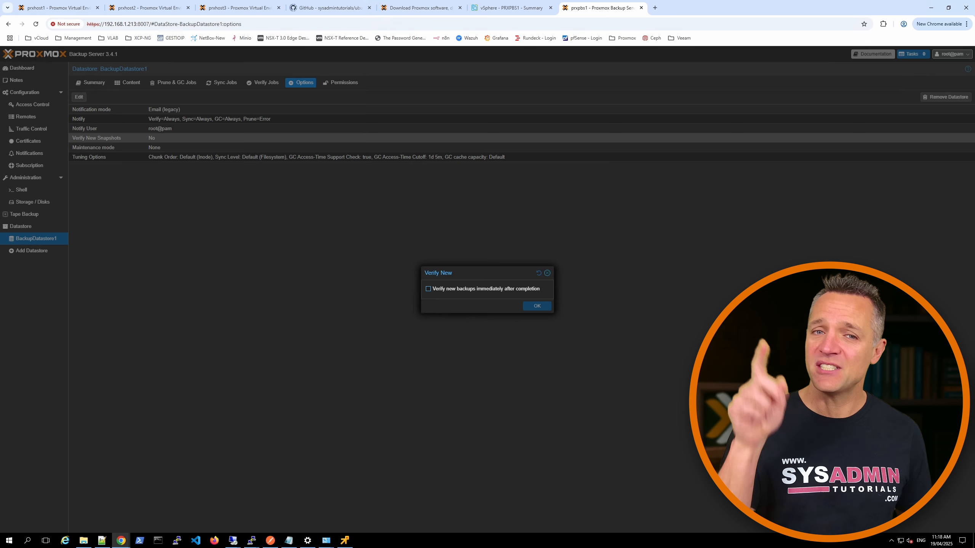
Step: Enable Verify New Snapshots on BackupDatastore1 and confirm the change
{"action": "key", "text": "space"}
{"action": "key", "text": "Return"}
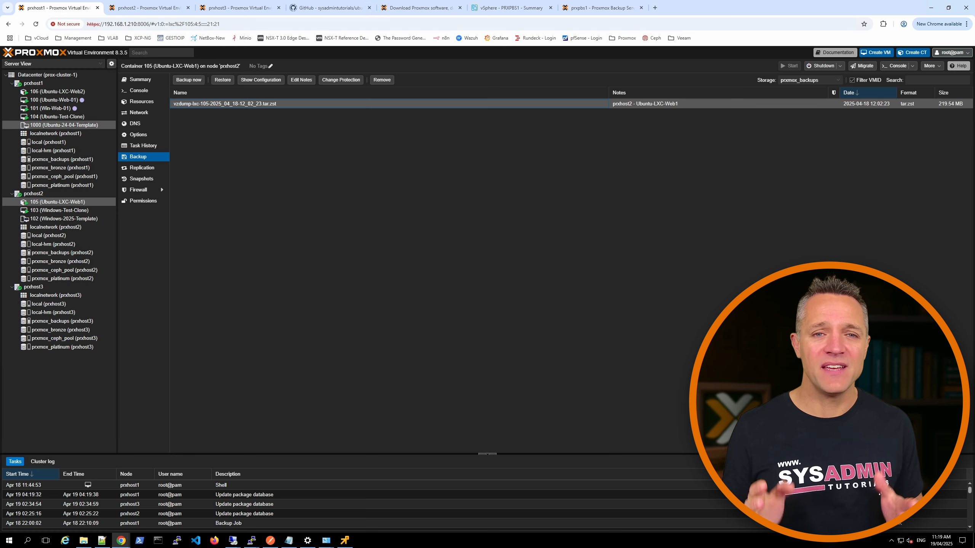
Step: Add Proxmox Backup Server storage prxpbs1 for BackupDatastore1 on 192.168.1.213 at Datacenter level
{"action": "left_click", "coordinate": [48, 75]}
{"action": "left_click", "coordinate": [138, 145]}
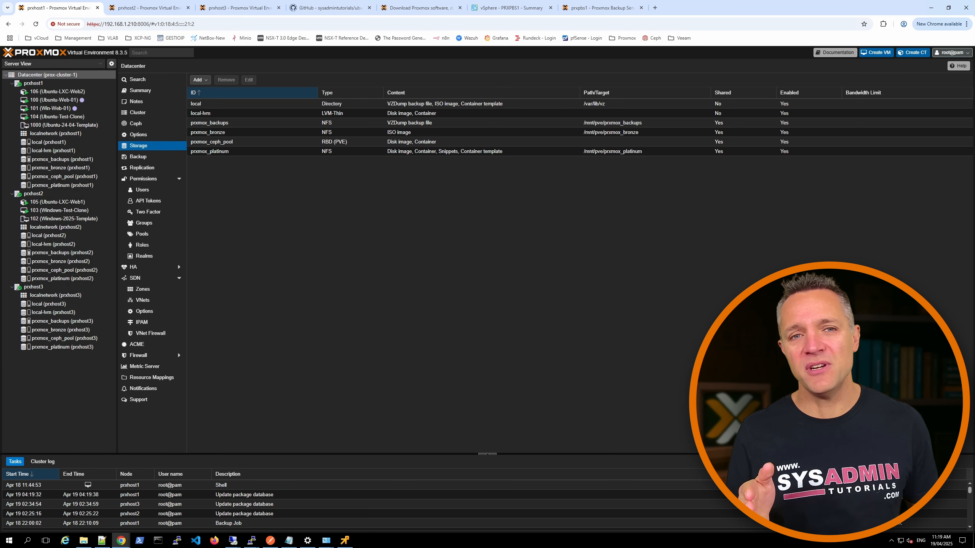
{"action": "left_click", "coordinate": [200, 80]}
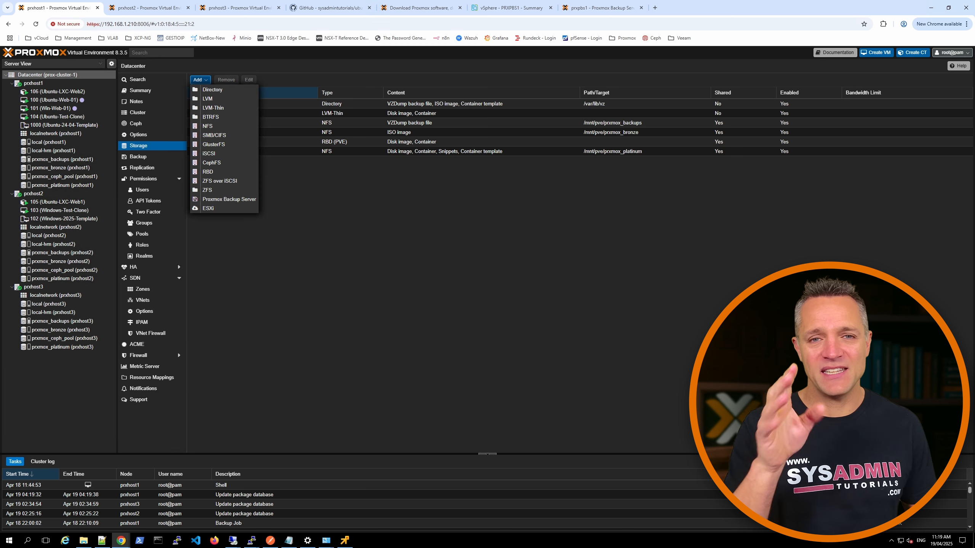
{"action": "left_click", "coordinate": [229, 199]}
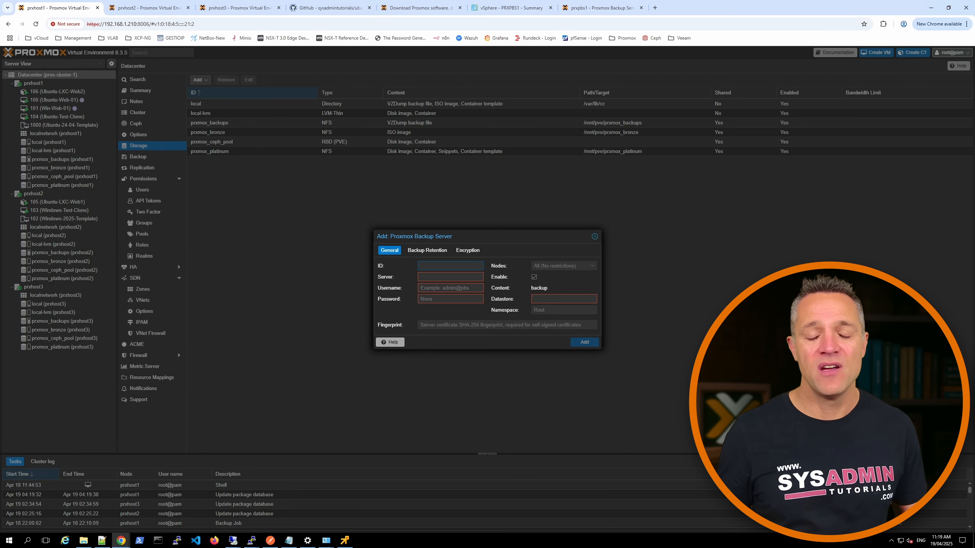
{"action": "type", "text": "prxpbs1"}
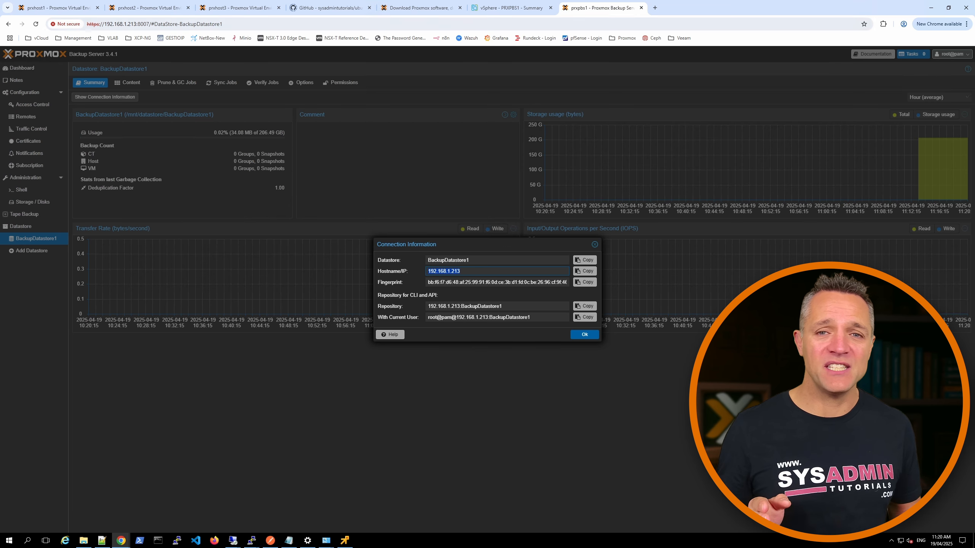
{"action": "left_click", "coordinate": [58, 7]}
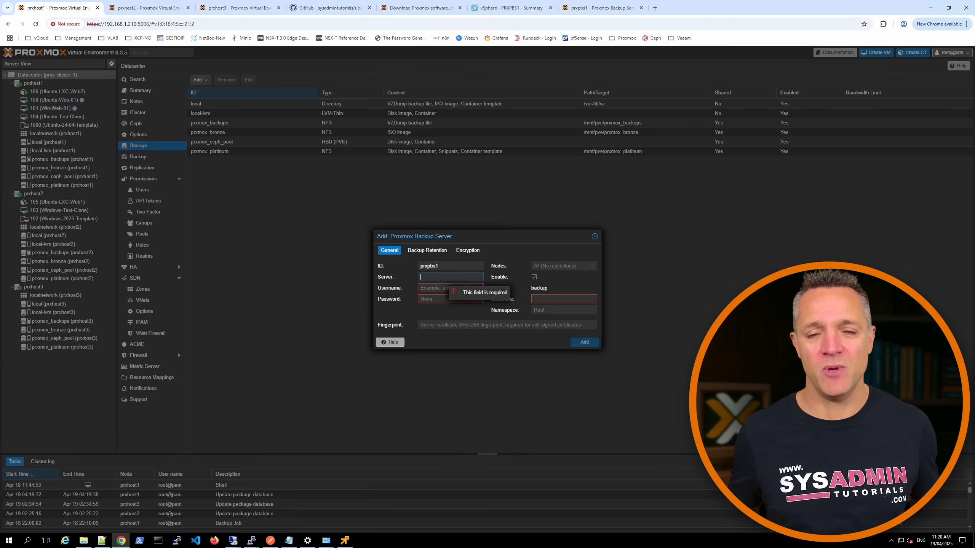
{"action": "type", "text": "192.168.1.213"}
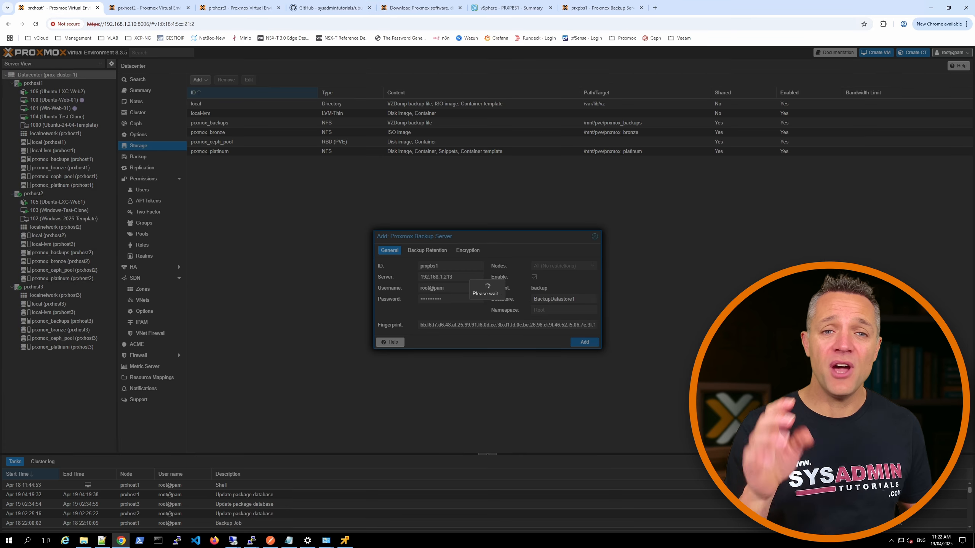
{"action": "left_click", "coordinate": [584, 342]}
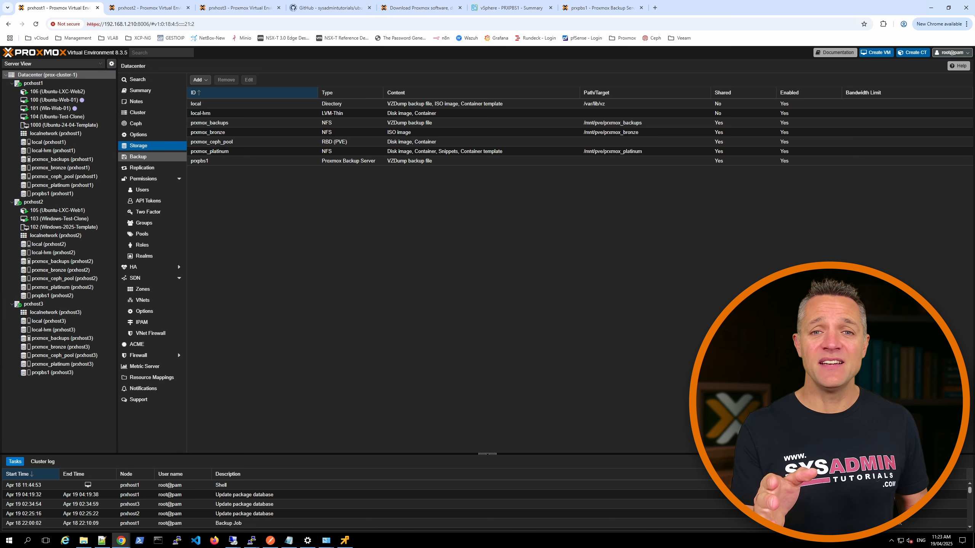
Step: Retarget the 22:00 backup job to prxpbs1 with Keep Daily set to 7
{"action": "left_click", "coordinate": [138, 157]}
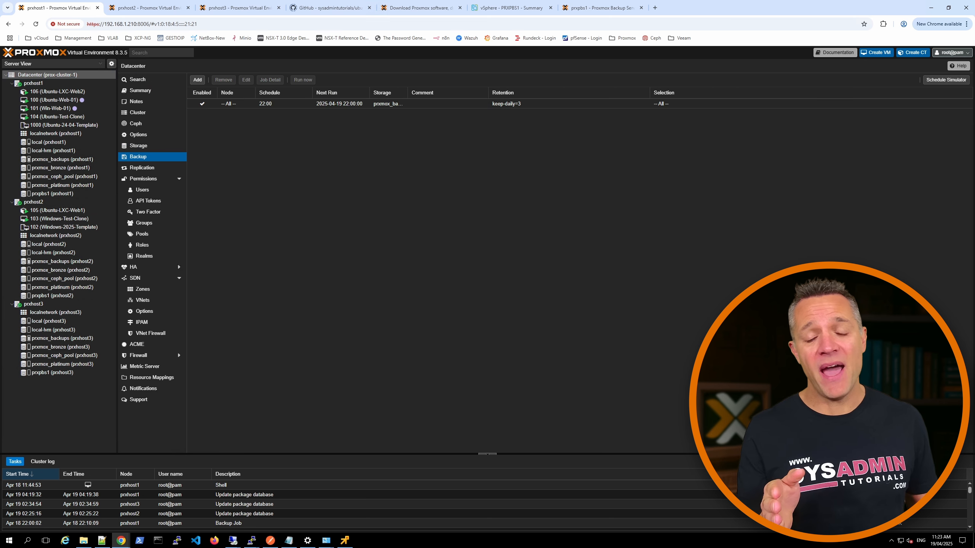
{"action": "double_click", "coordinate": [265, 104]}
{"action": "left_click", "coordinate": [479, 212]}
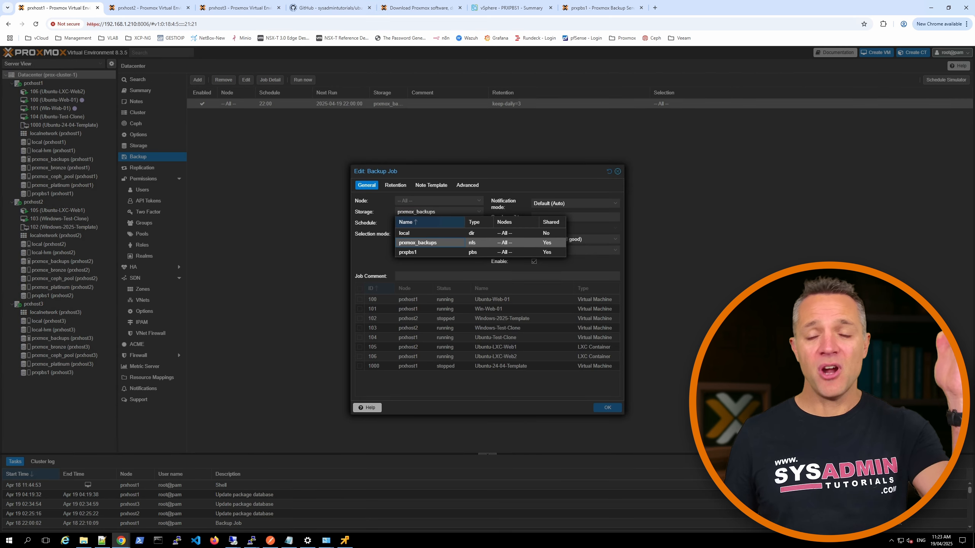
{"action": "left_click", "coordinate": [408, 253]}
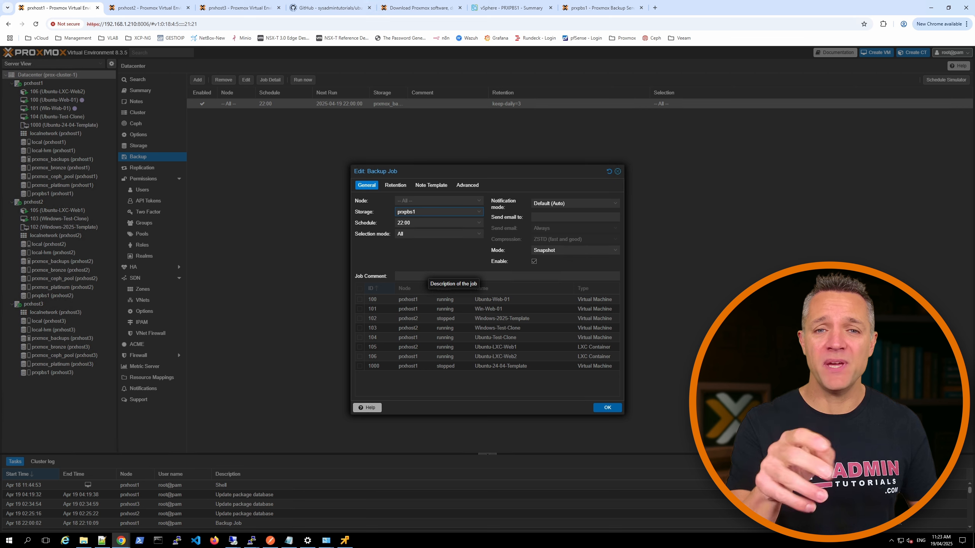
{"action": "left_click", "coordinate": [396, 186]}
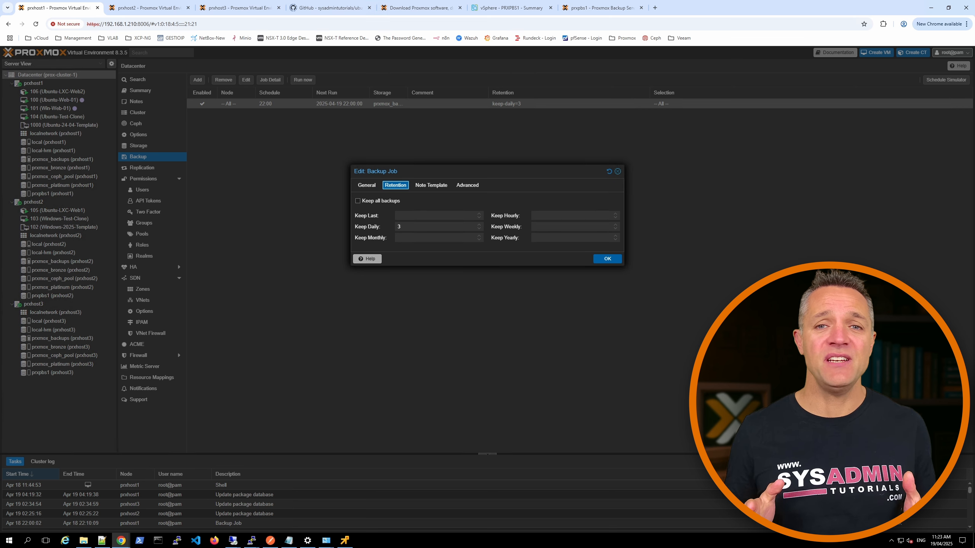
{"action": "left_click", "coordinate": [401, 227]}
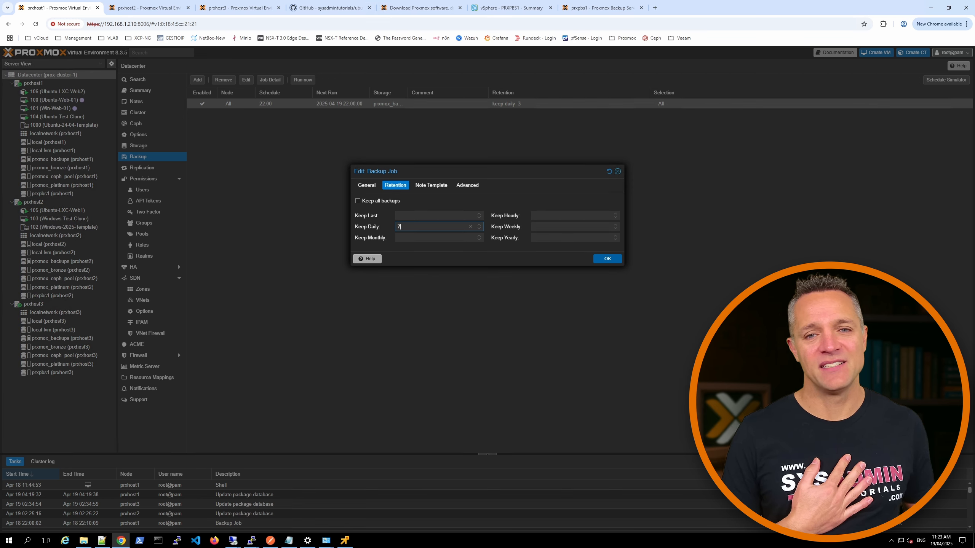
{"action": "key", "text": "Return"}
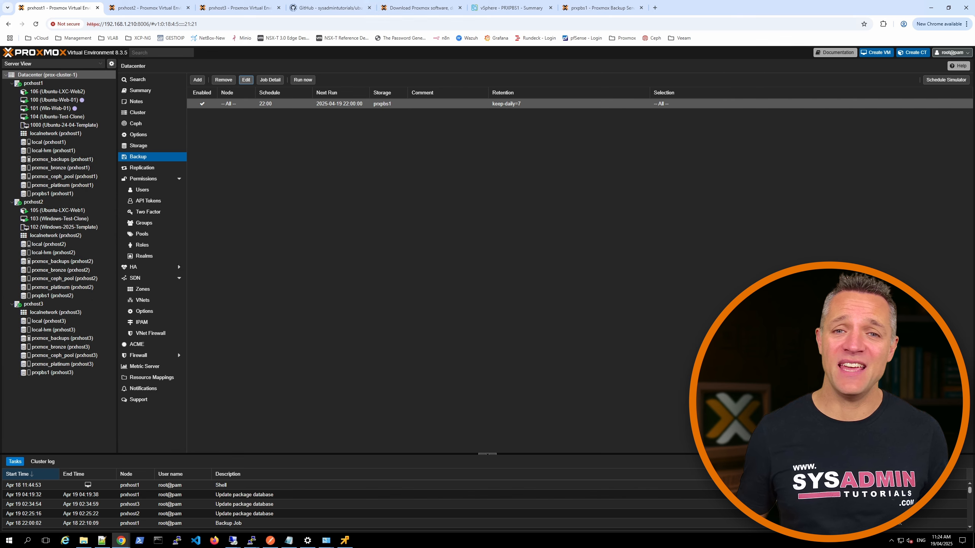
Step: Run the backup job immediately, then view prxpbs1's summary on prxhost1
{"action": "left_click", "coordinate": [303, 80]}
{"action": "key", "text": "Return"}
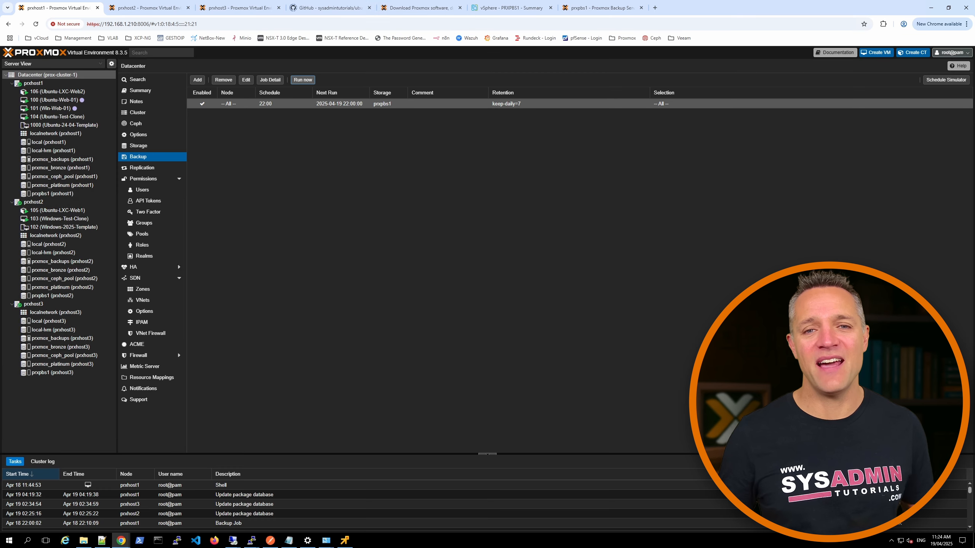
{"action": "left_click", "coordinate": [52, 193]}
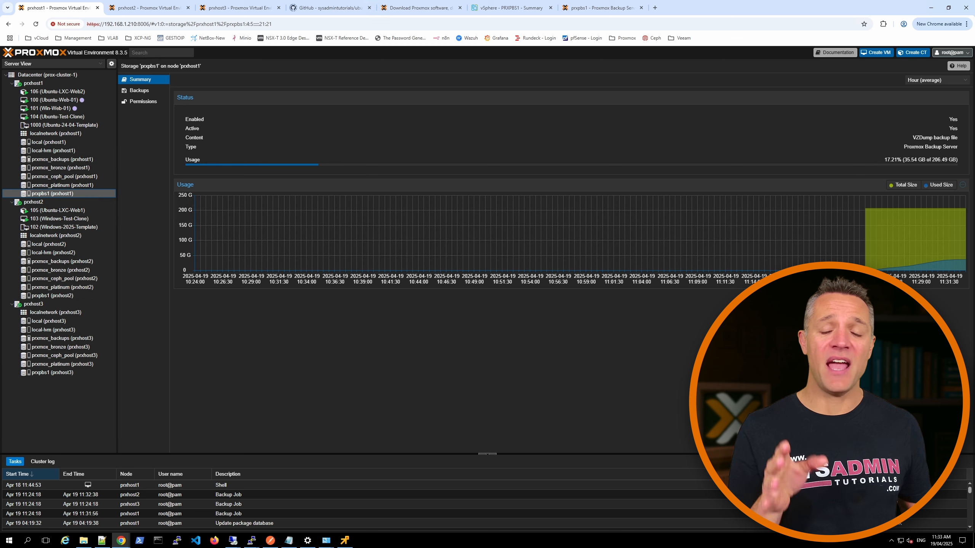
Step: List prxpbs1's backups, all verified OK, and open Prune group for qemu/102
{"action": "left_click", "coordinate": [139, 91]}
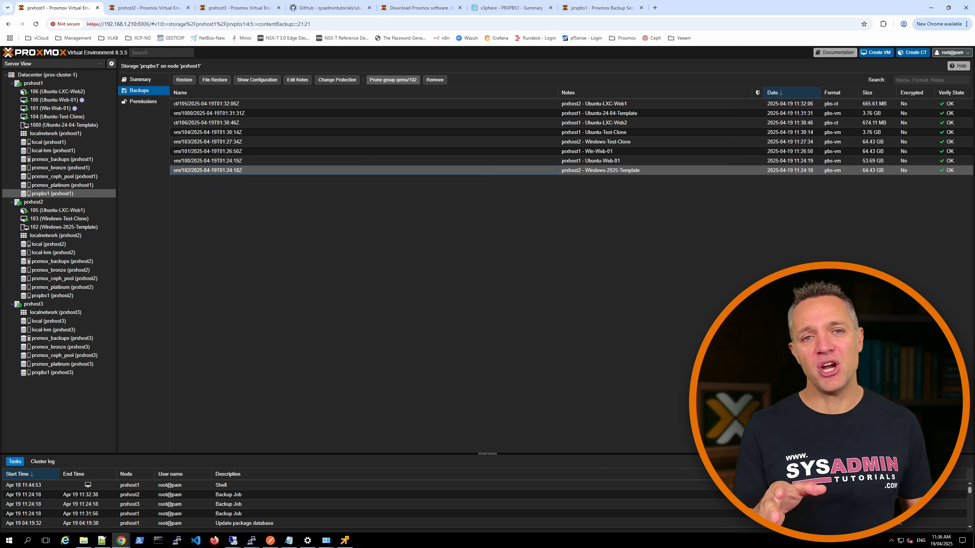
{"action": "left_click", "coordinate": [392, 80]}
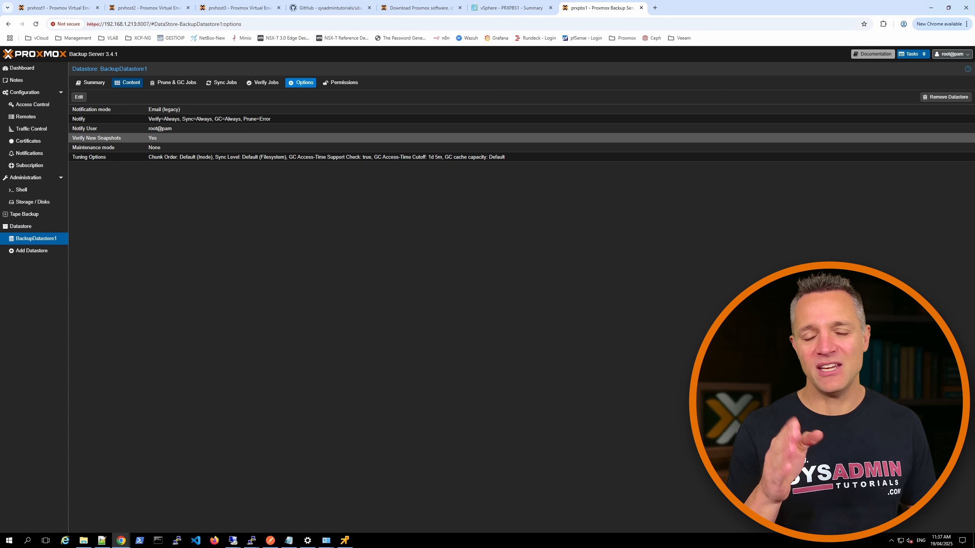
Step: Review BackupDatastore1's backup groups and the ct/105 prune dialog, then go to Access Control
{"action": "left_click", "coordinate": [128, 82]}
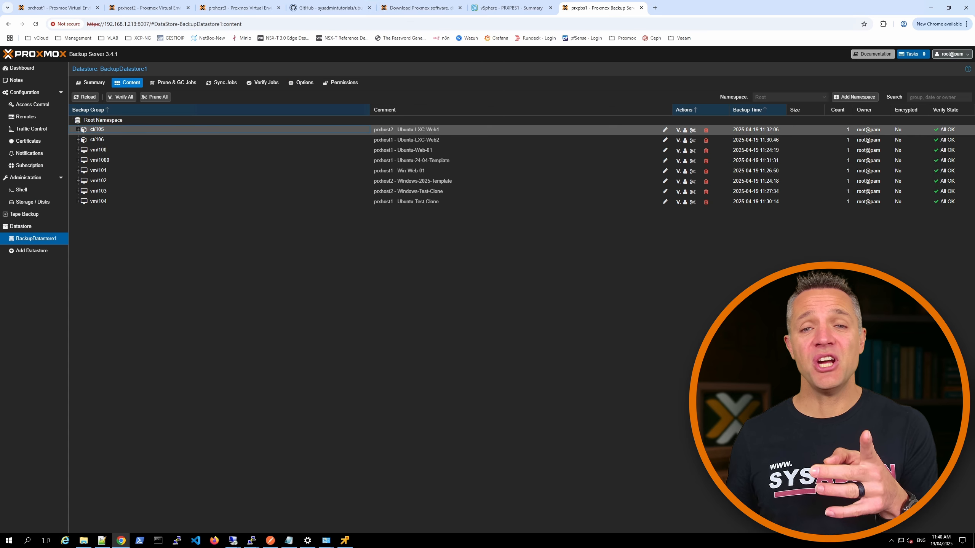
{"action": "left_click", "coordinate": [692, 130]}
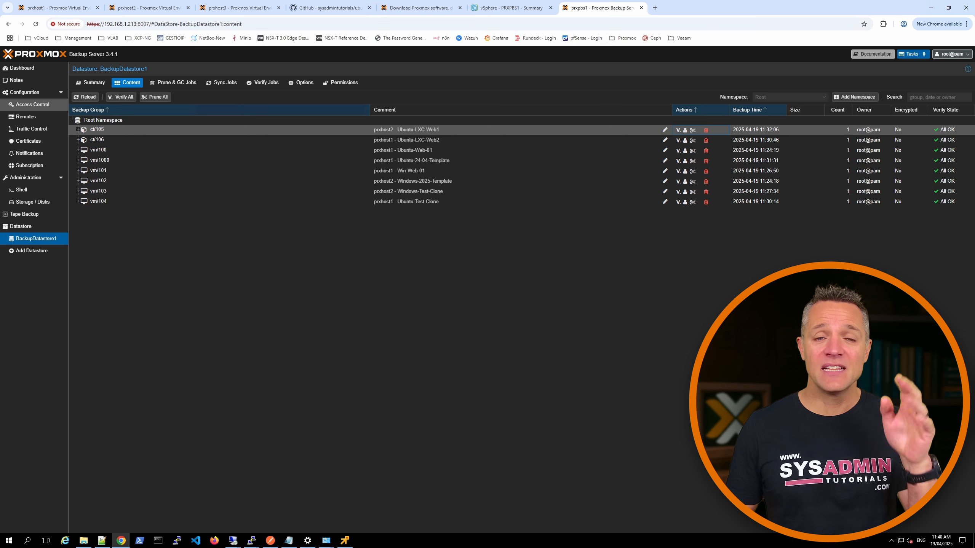
{"action": "left_click", "coordinate": [33, 104]}
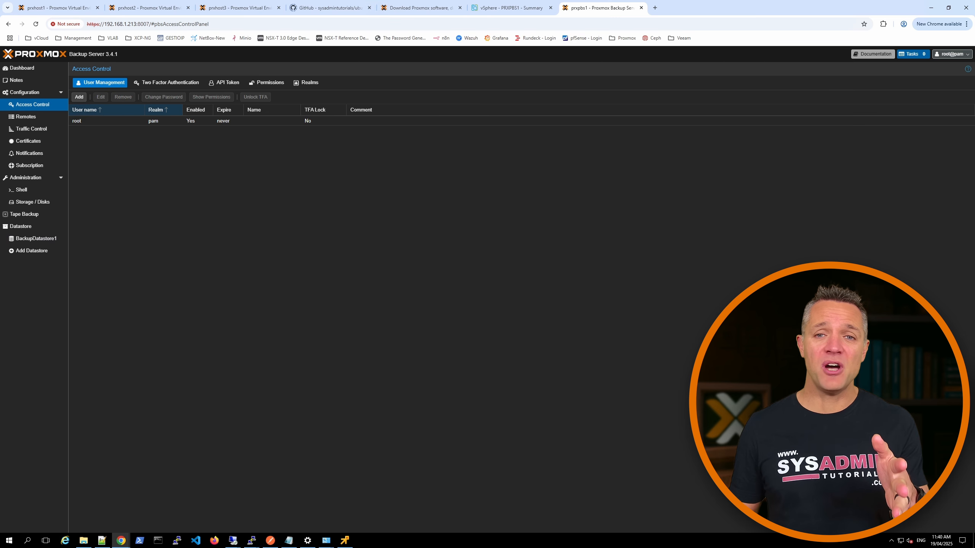
Step: Add a TOTP second factor for root, confirming it with the authenticator's verification code
{"action": "left_click", "coordinate": [166, 82]}
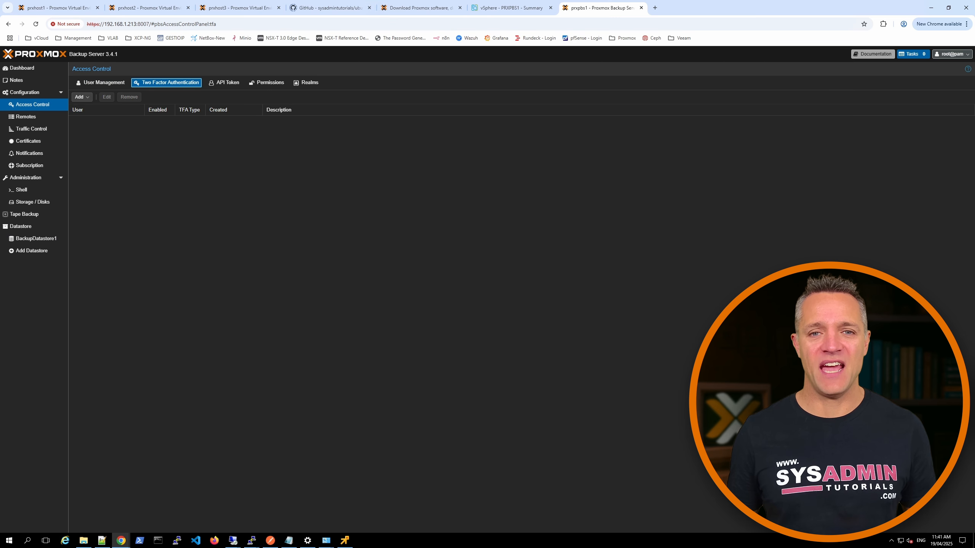
{"action": "left_click", "coordinate": [81, 97]}
{"action": "left_click", "coordinate": [86, 107]}
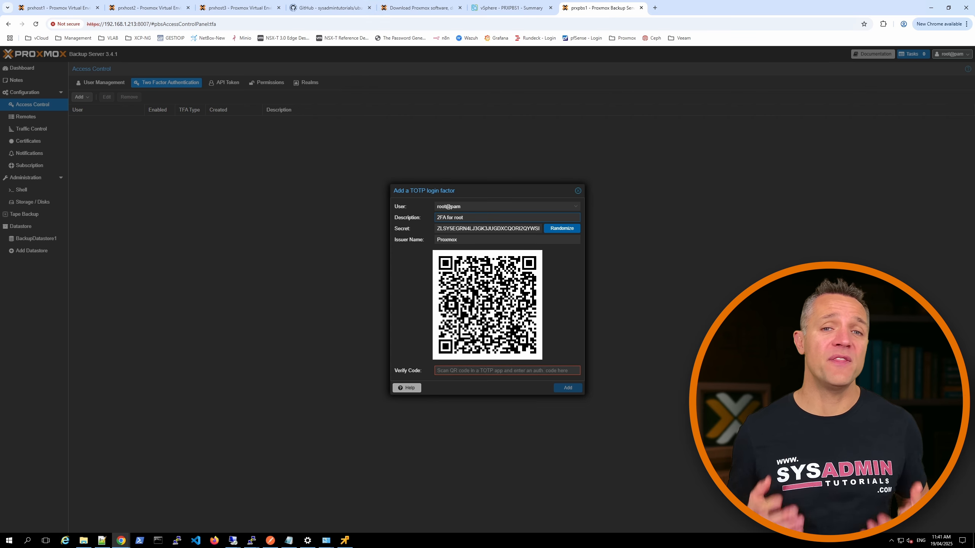
{"action": "left_click", "coordinate": [466, 370]}
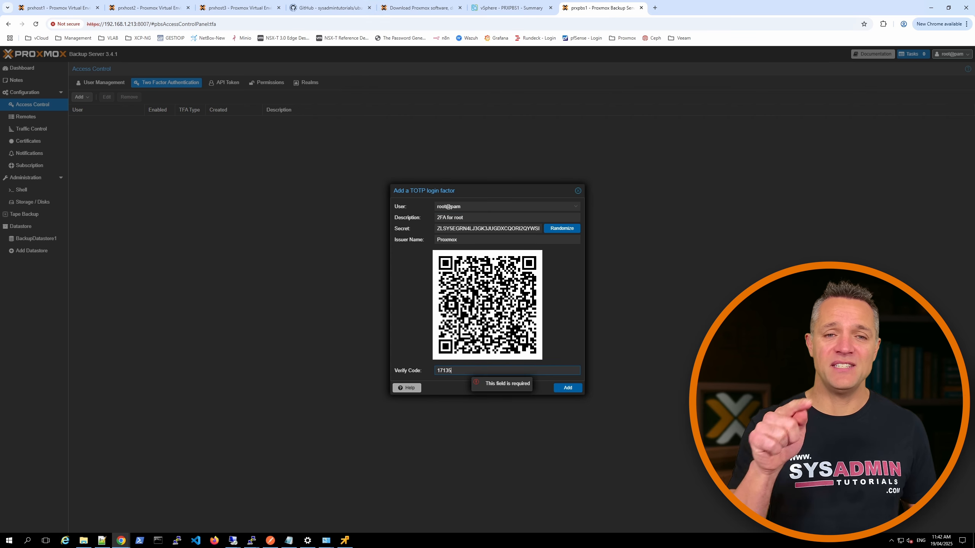
{"action": "key", "text": "Return"}
Step: Generate and copy root's recovery keys, then log in again to reach the second-factor prompt
{"action": "left_click", "coordinate": [82, 97]}
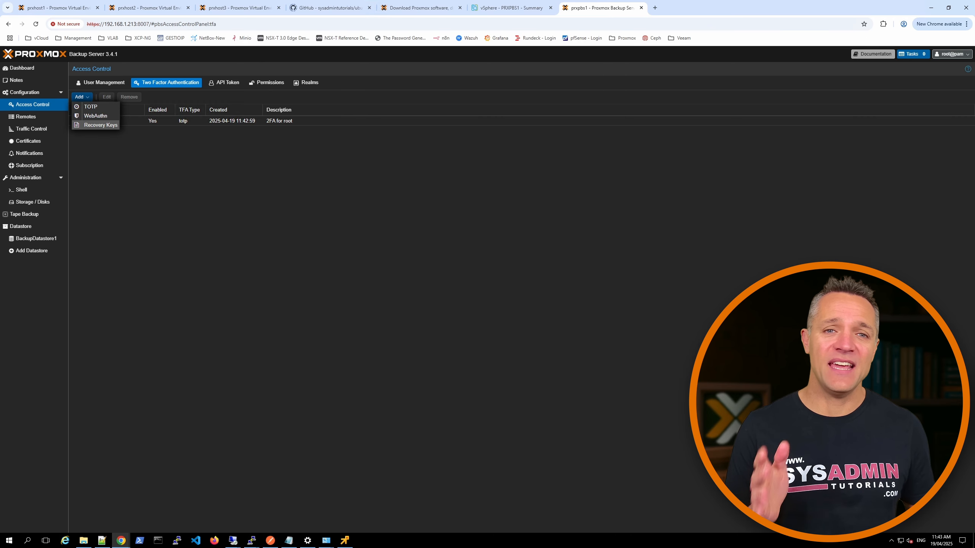
{"action": "left_click", "coordinate": [94, 125]}
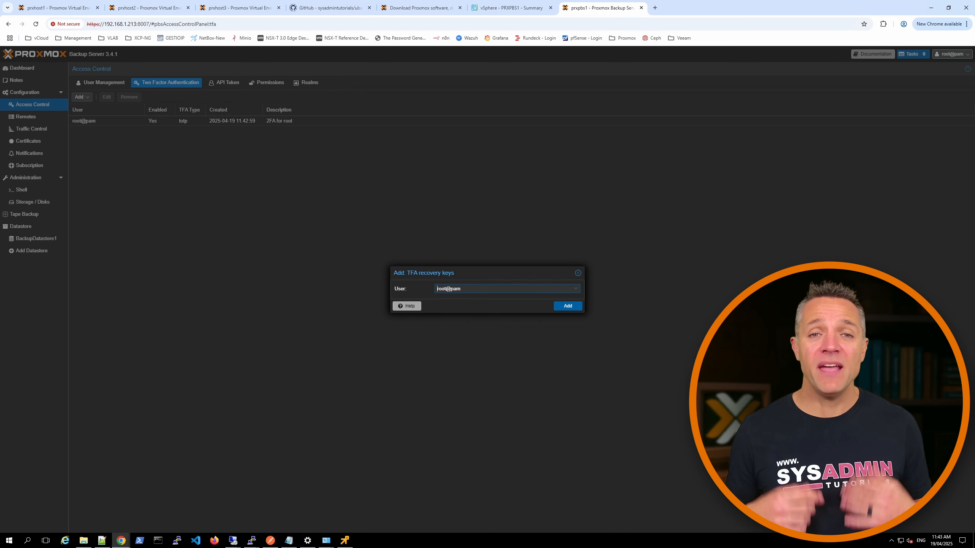
{"action": "left_click", "coordinate": [567, 306]}
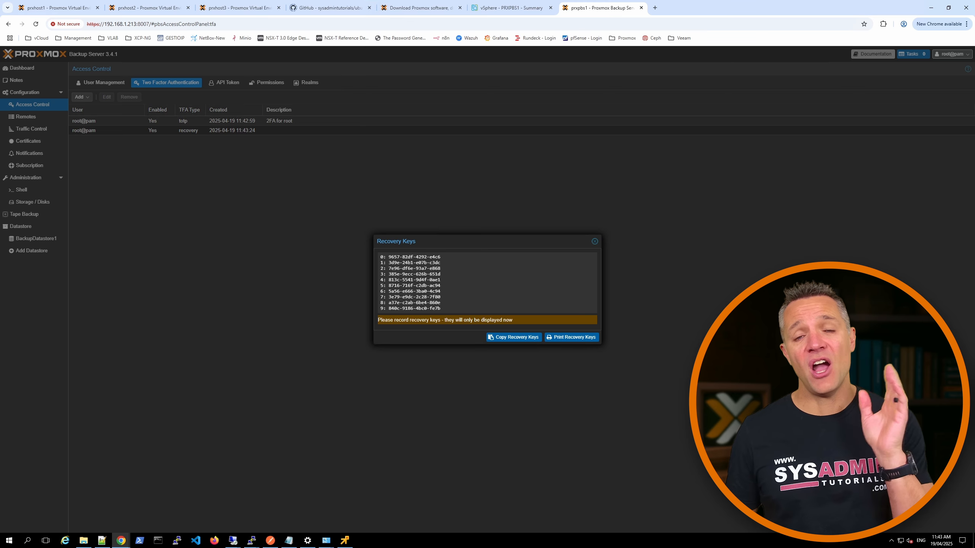
{"action": "left_click", "coordinate": [514, 337]}
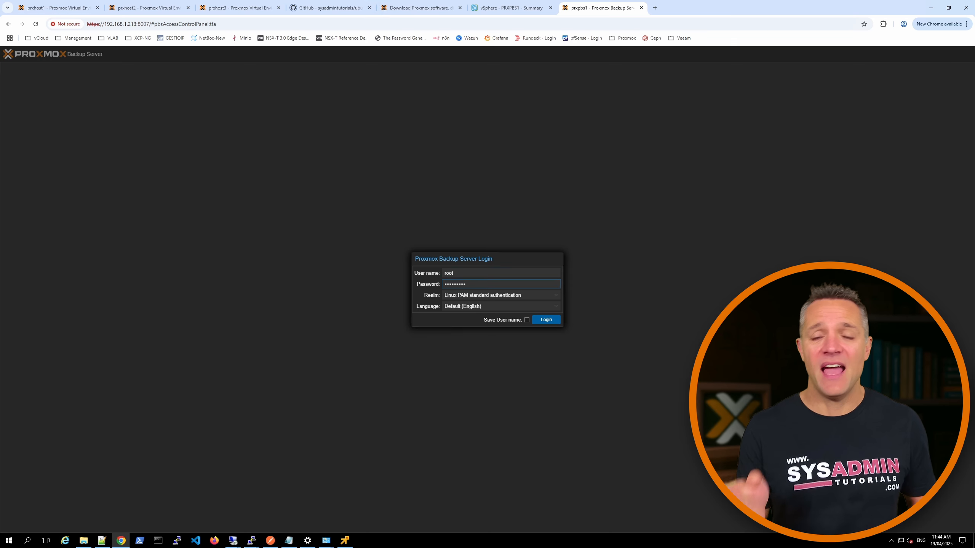
{"action": "key", "text": "Return"}
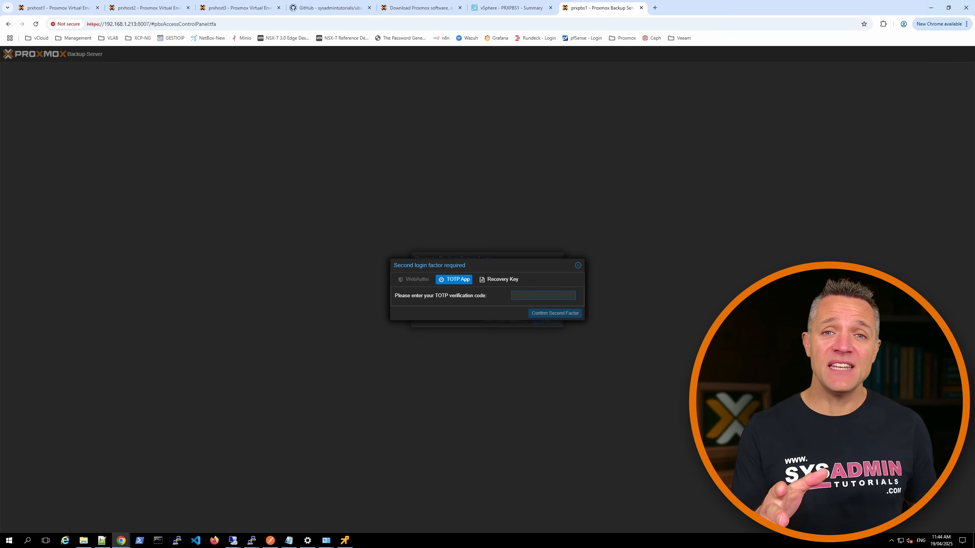